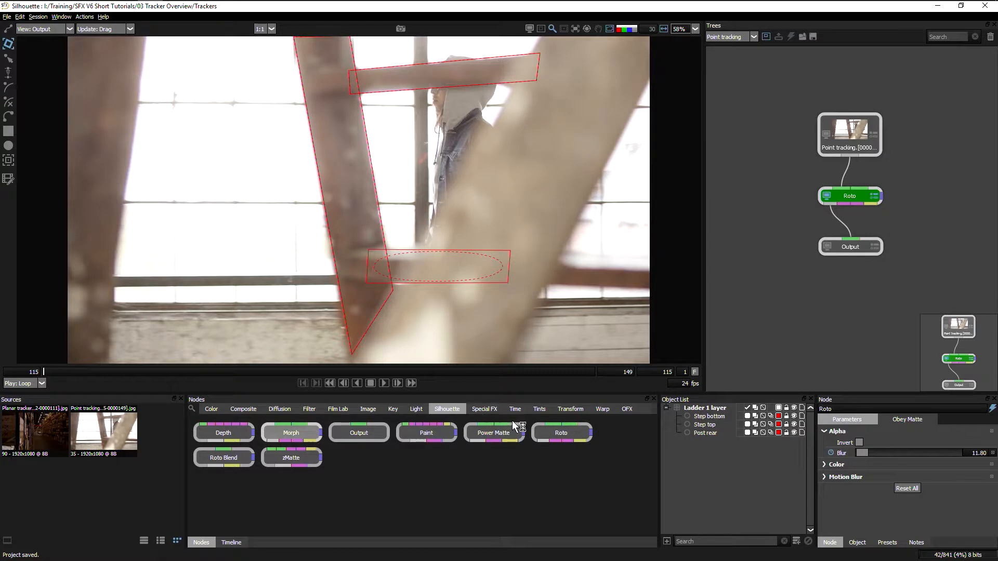
- View the Transform node category for its Tracker node and return to the Silhouette node category
left_click(569, 410)
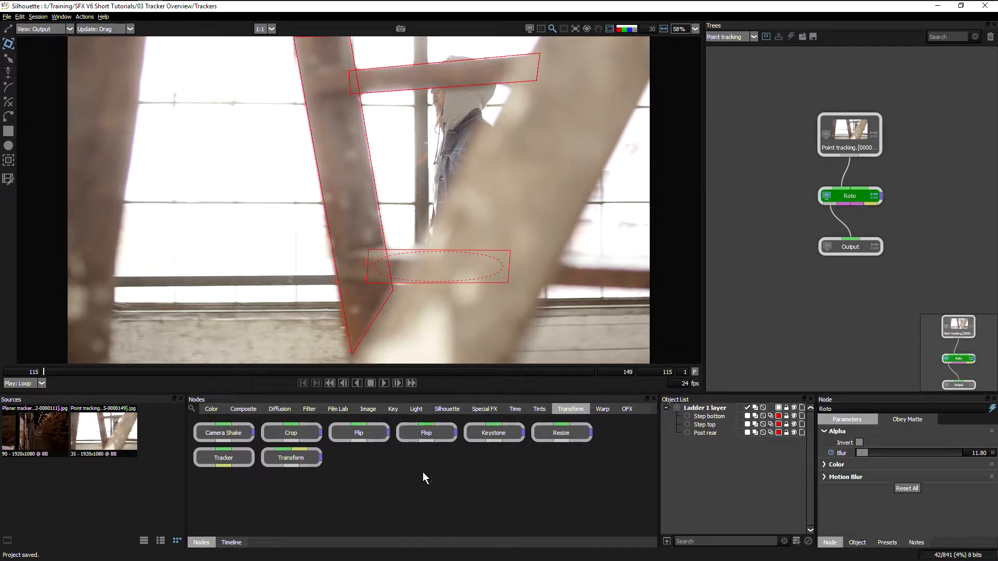
left_click(445, 410)
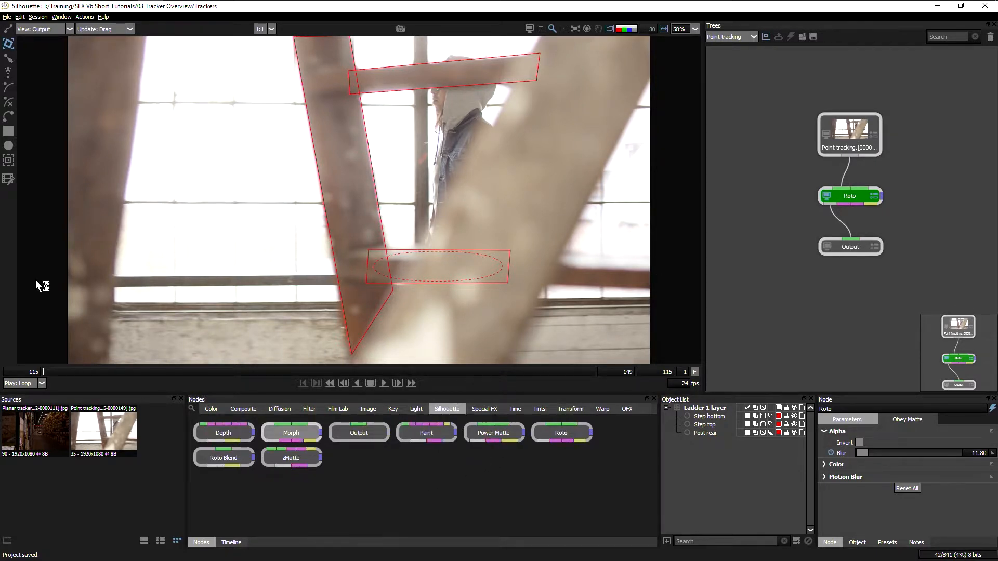
- Inspect the Step bottom, Step top and Post rear shapes inside Ladder 1 layer
left_click(699, 407)
left_click(711, 416)
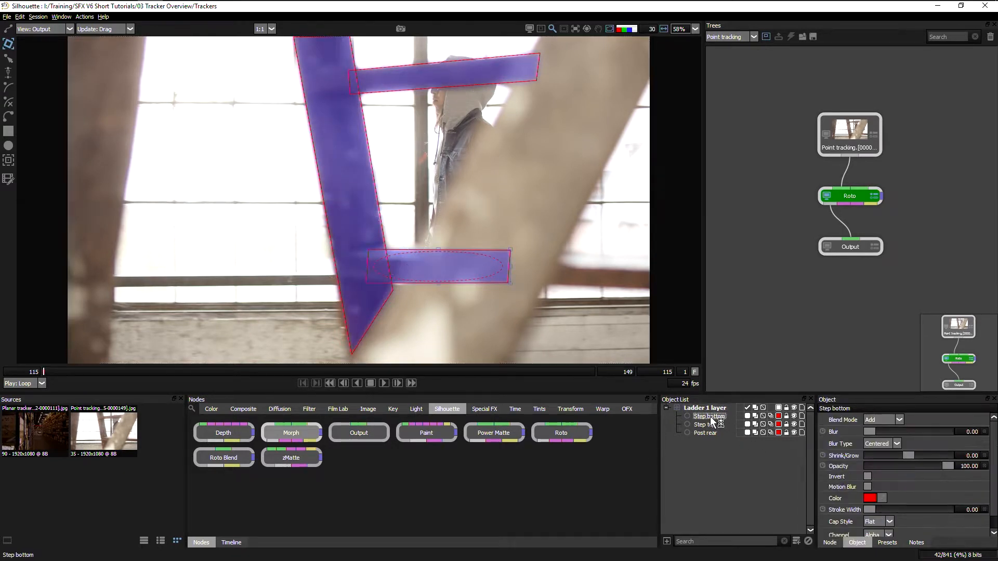
left_click(709, 426)
left_click(709, 433)
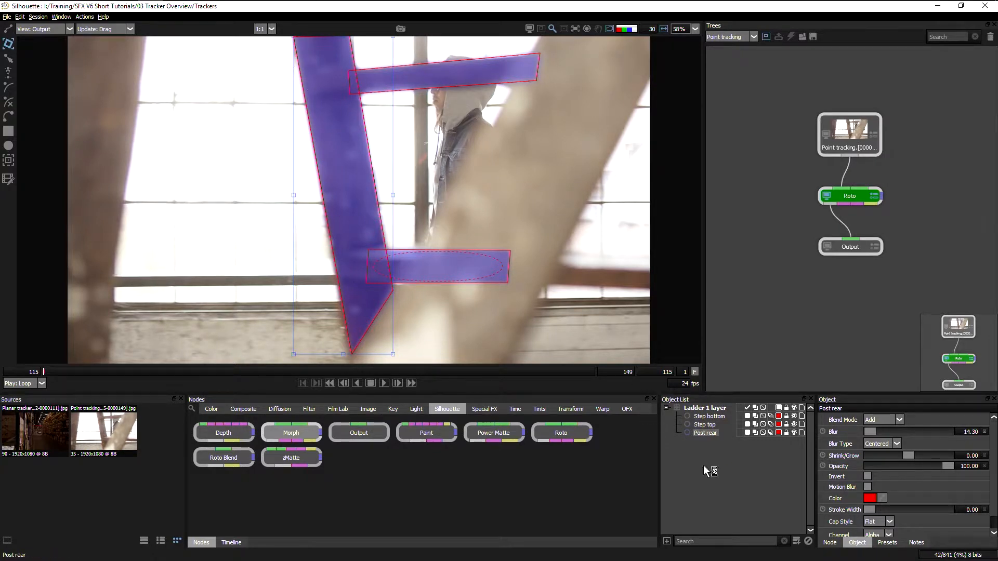
- Select Ladder 1 layer and compare the Point, Planar and mocha Tracker options, returning to the Point Tracker
left_click(705, 408)
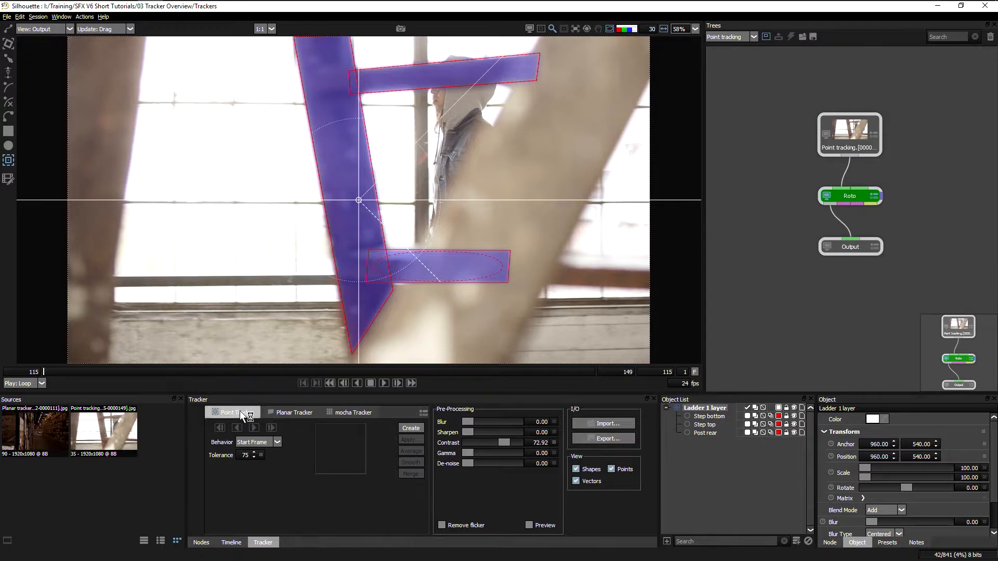
left_click(298, 410)
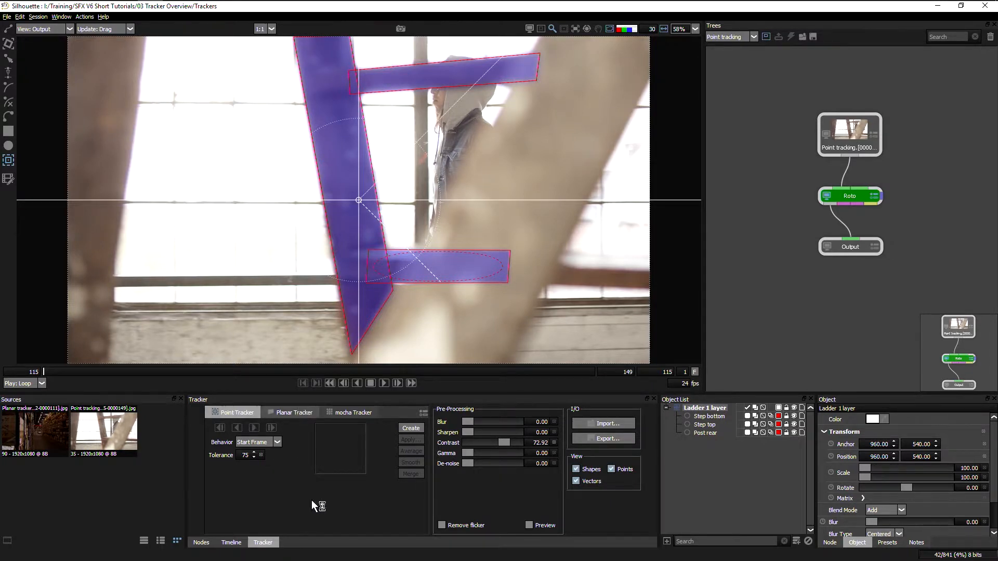
left_click(344, 412)
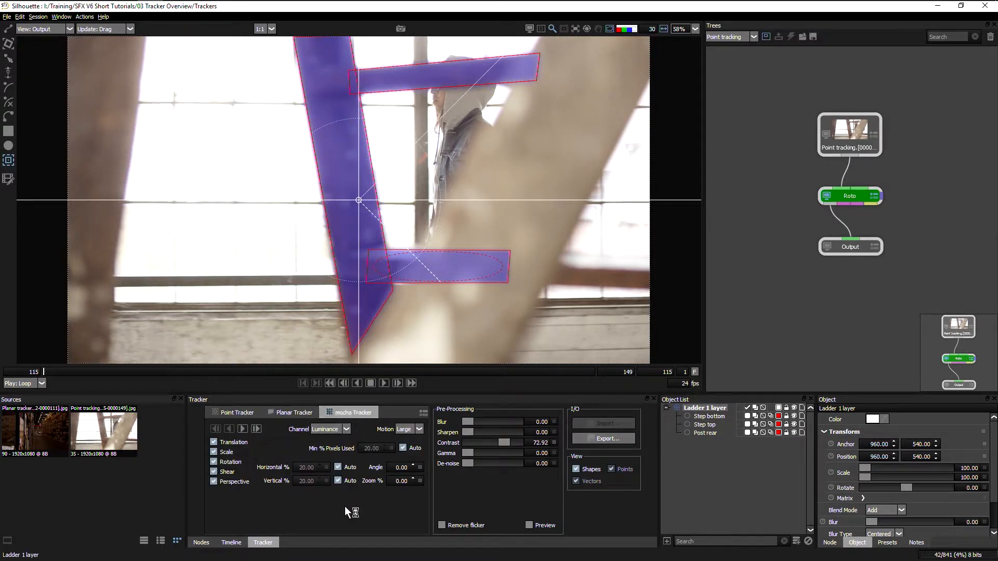
left_click(237, 412)
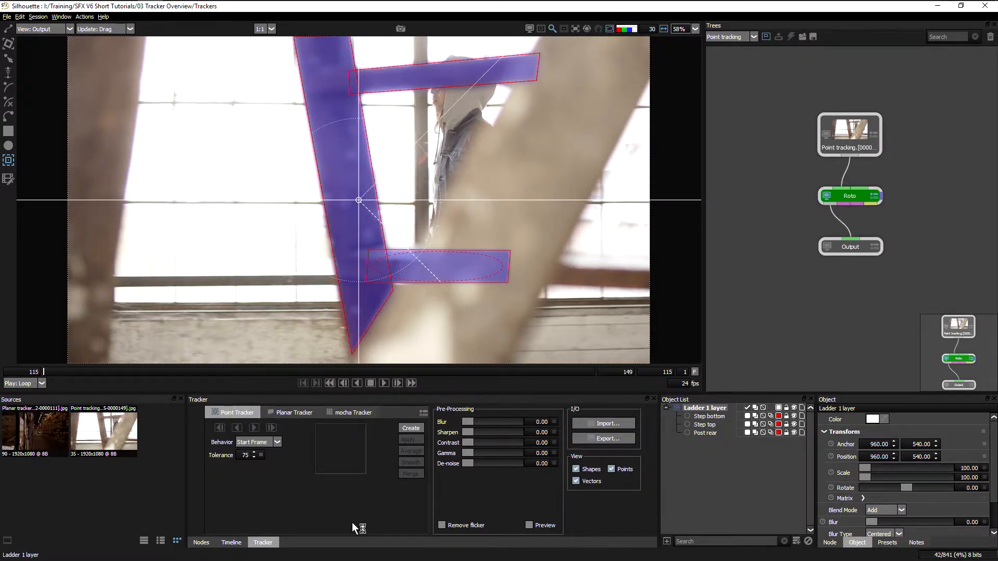
- Create a point tracker over the bright window area and enlarge its match region to about 82 by 69
left_click(414, 429)
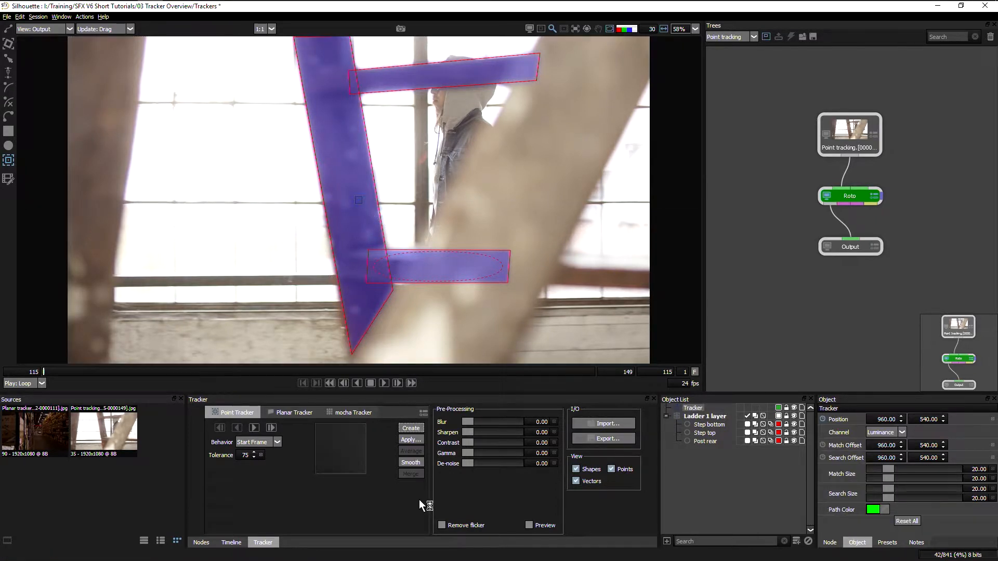
left_click_drag(364, 205, 269, 163)
left_click(366, 201)
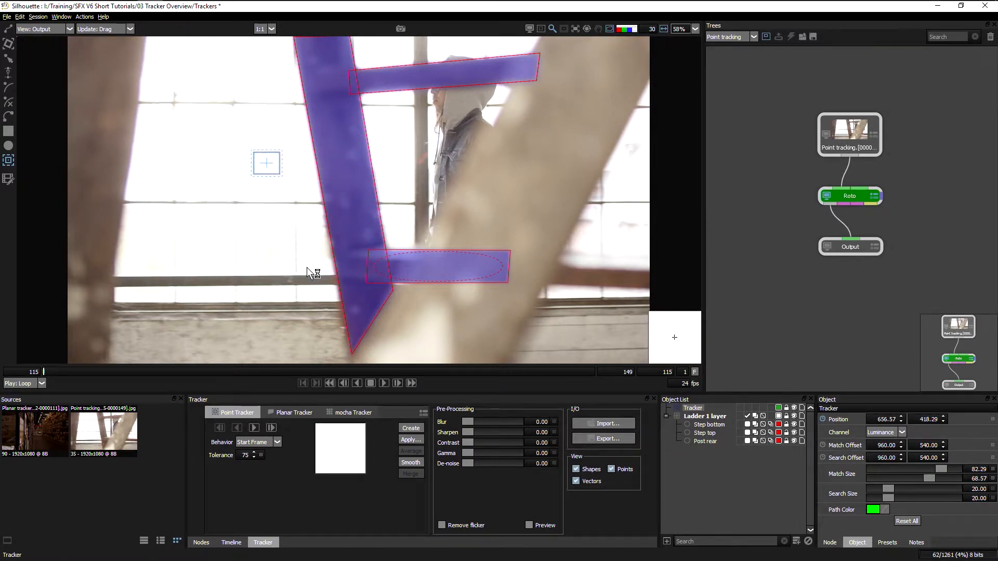
- Move the tracker slightly down and offset its match region onto the horizontal window bar
left_click(272, 168)
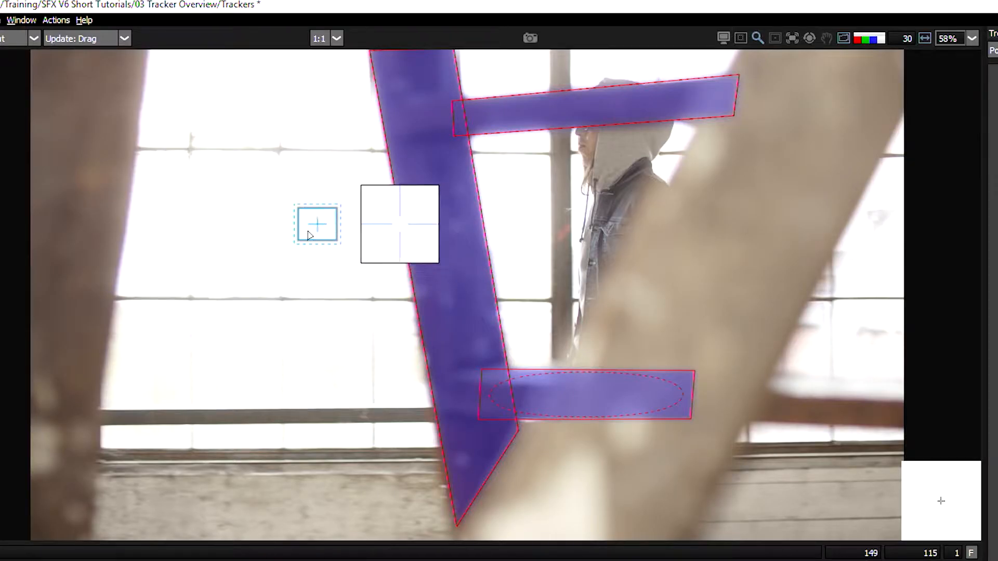
left_click_drag(308, 235, 320, 245)
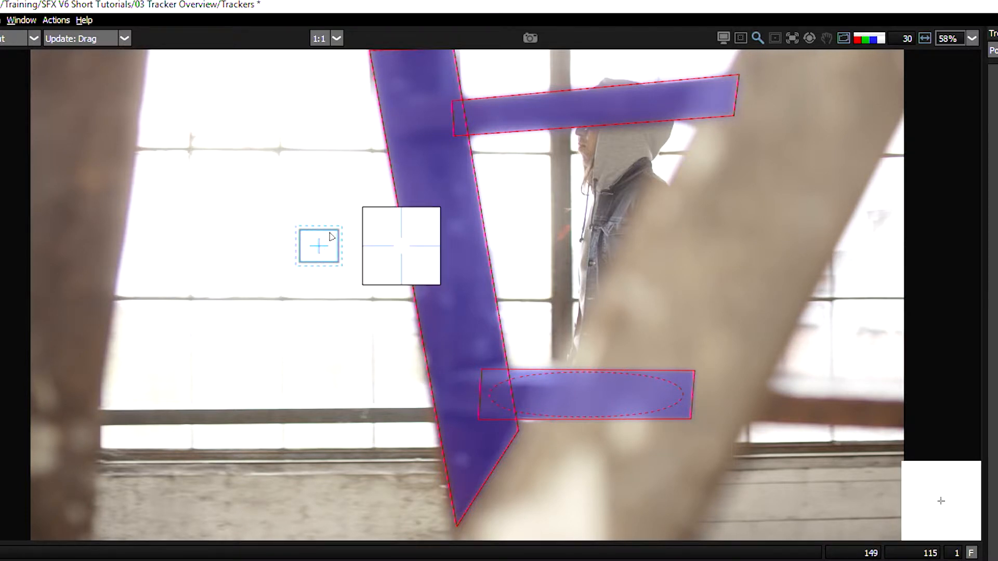
left_click_drag(327, 230, 290, 288)
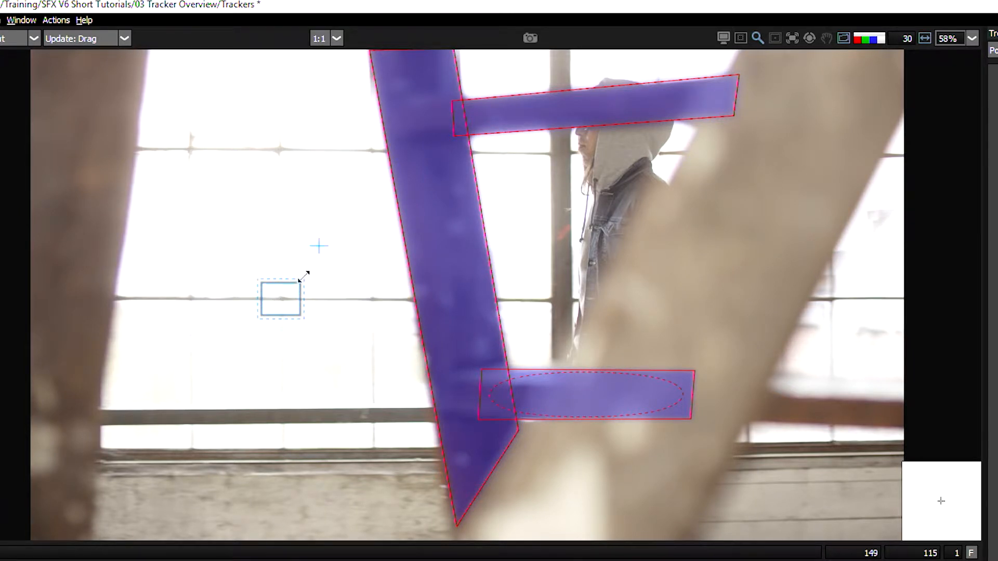
- Resize the tracker's search region around the match region to a search size of about 65 by 51
left_click_drag(312, 272, 334, 268)
left_click_drag(330, 268, 385, 224)
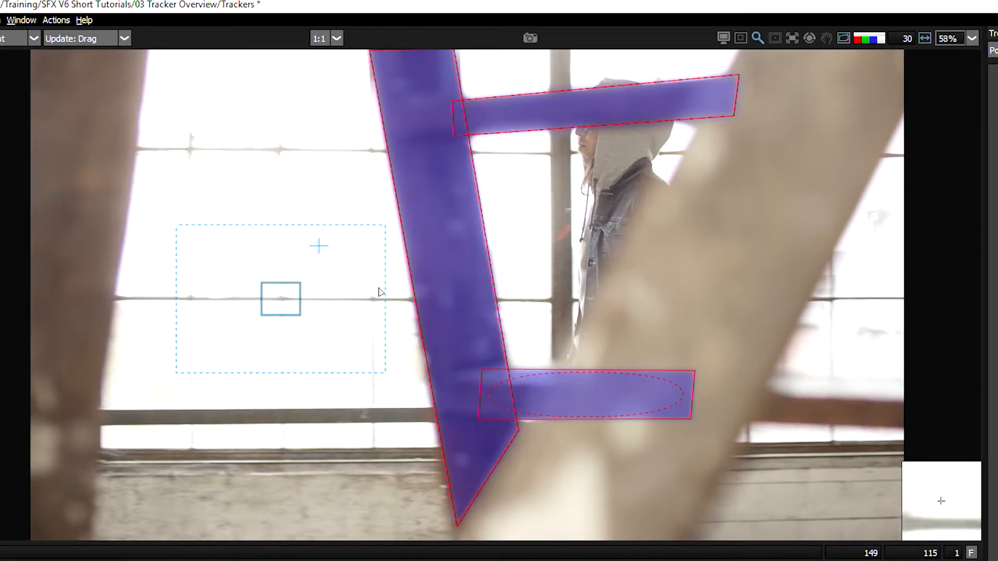
left_click_drag(385, 374, 314, 327)
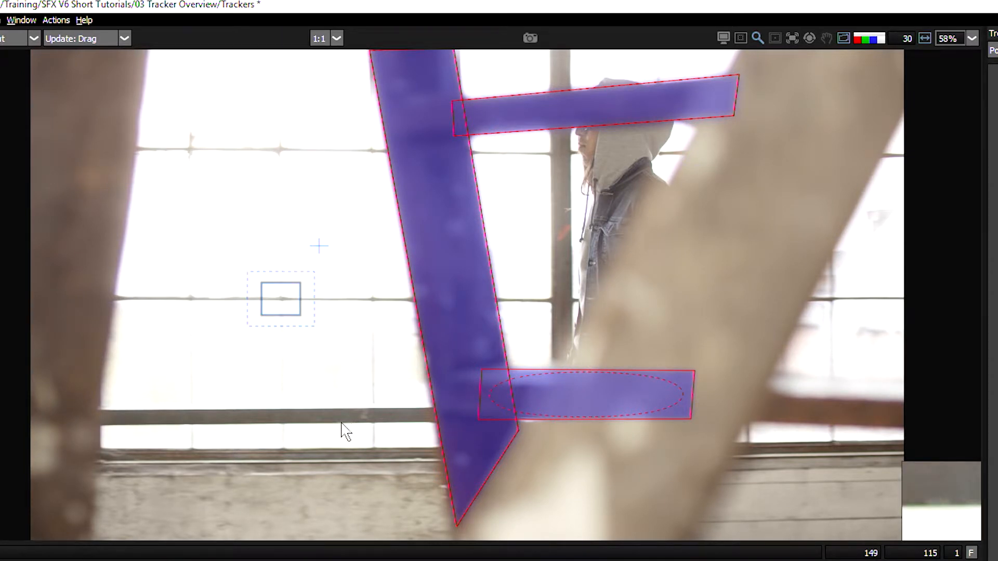
- Turn off the matte overlay and realign the tracker's match and search regions with its centre point
left_click(875, 35)
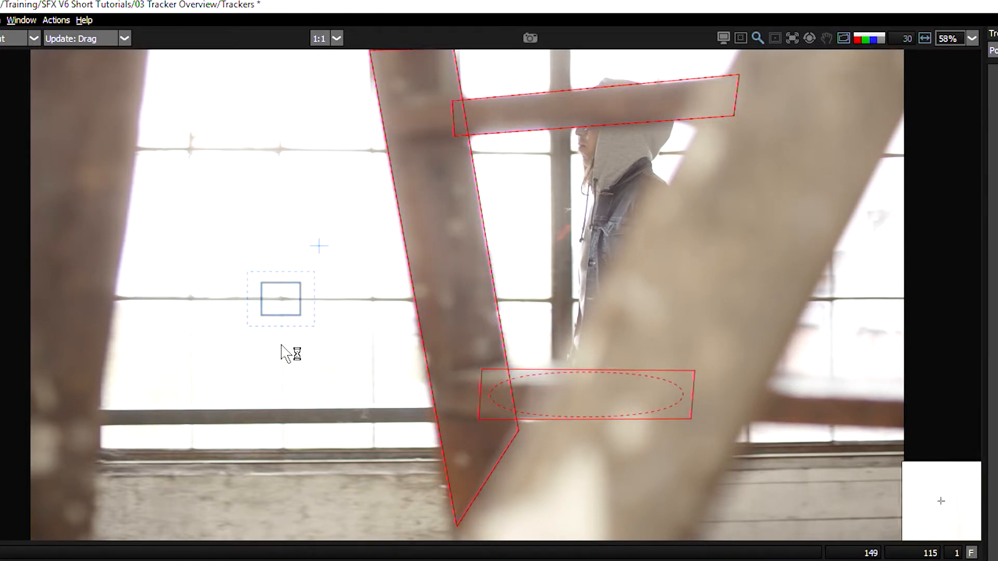
left_click_drag(282, 299, 343, 362)
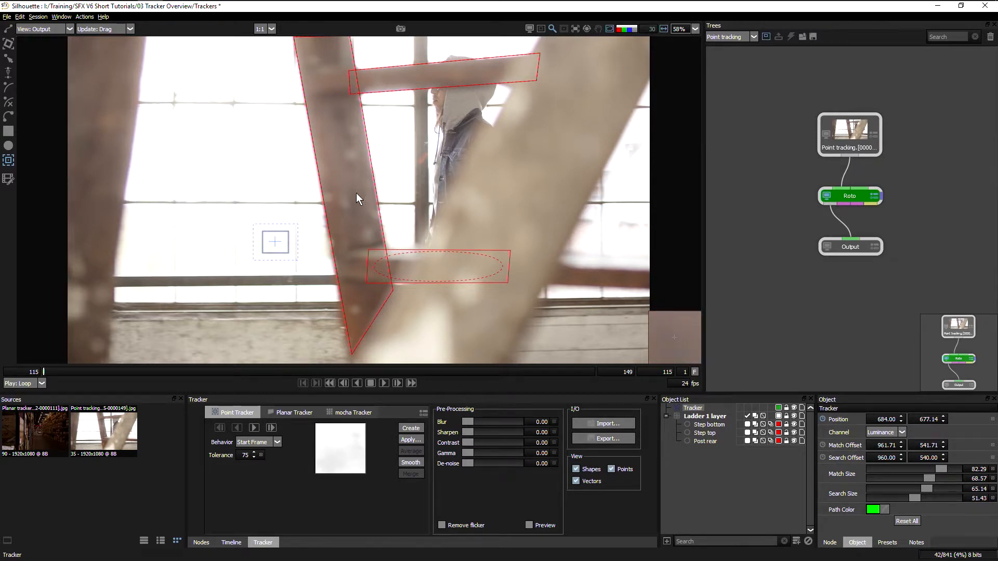
- Play the footage for reference and move the tracker onto the rear ladder post at about X 929, Y 612
left_click(384, 382)
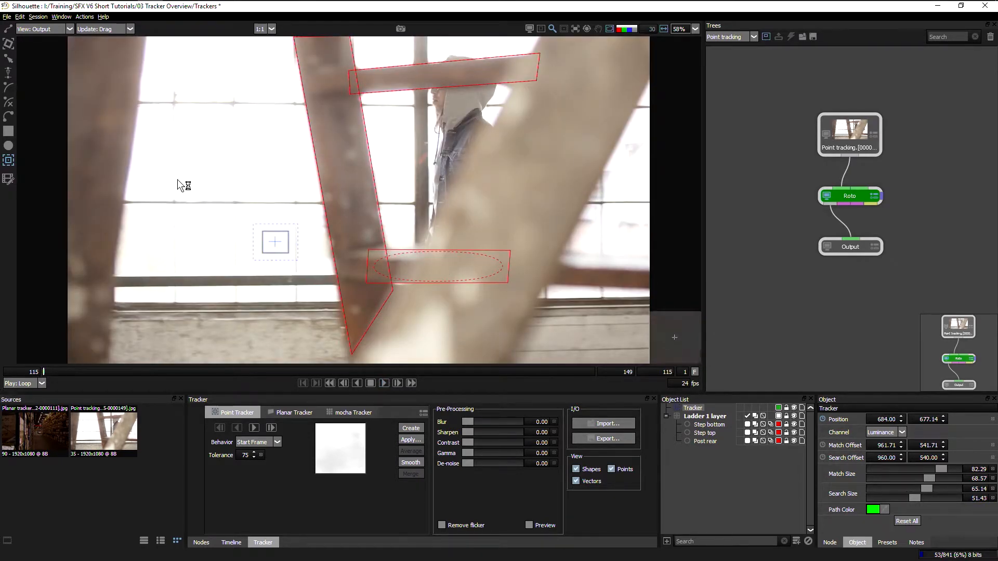
left_click_drag(276, 243, 347, 224)
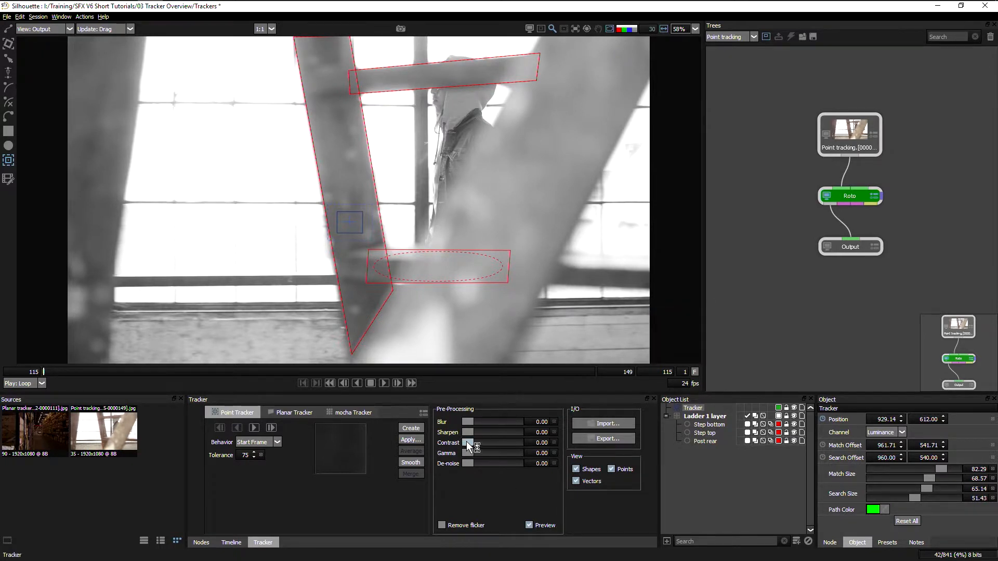
- Preview the tracker pre-processing and set Sharpen to 38.54, Contrast to 41.67 and Gamma to 6.25 for clearer post detail
left_click_drag(466, 441, 486, 432)
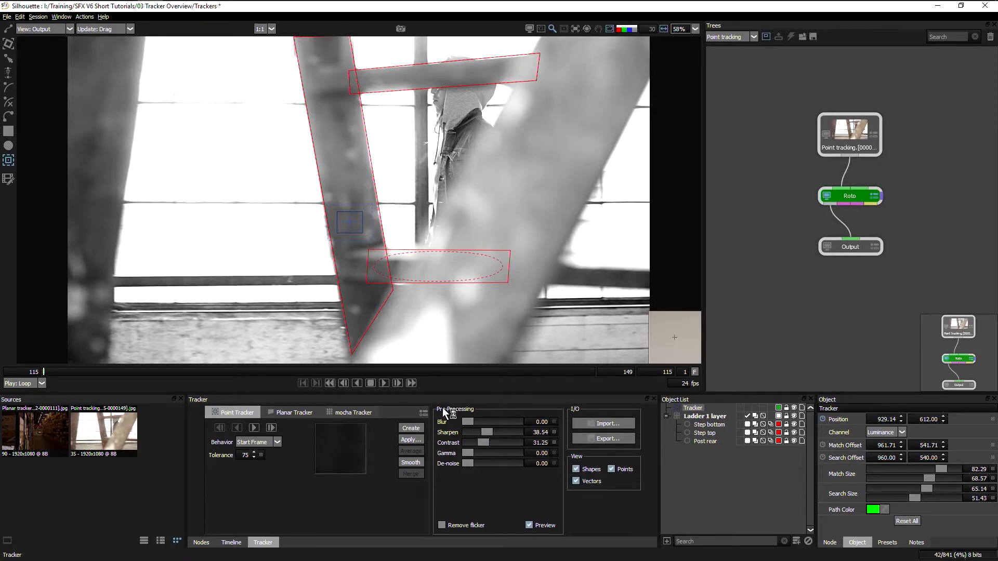
left_click_drag(488, 445, 487, 442)
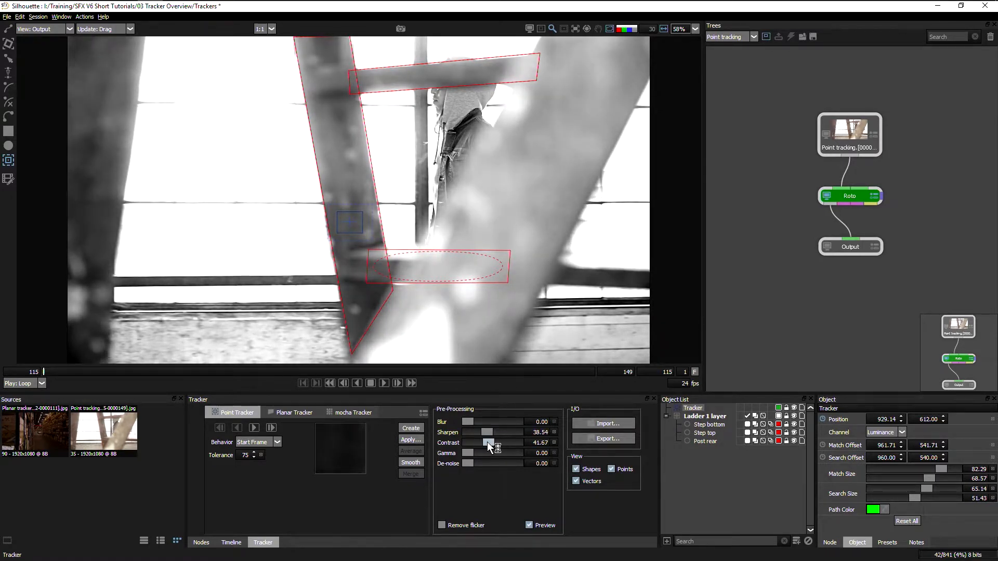
left_click_drag(347, 213, 350, 252)
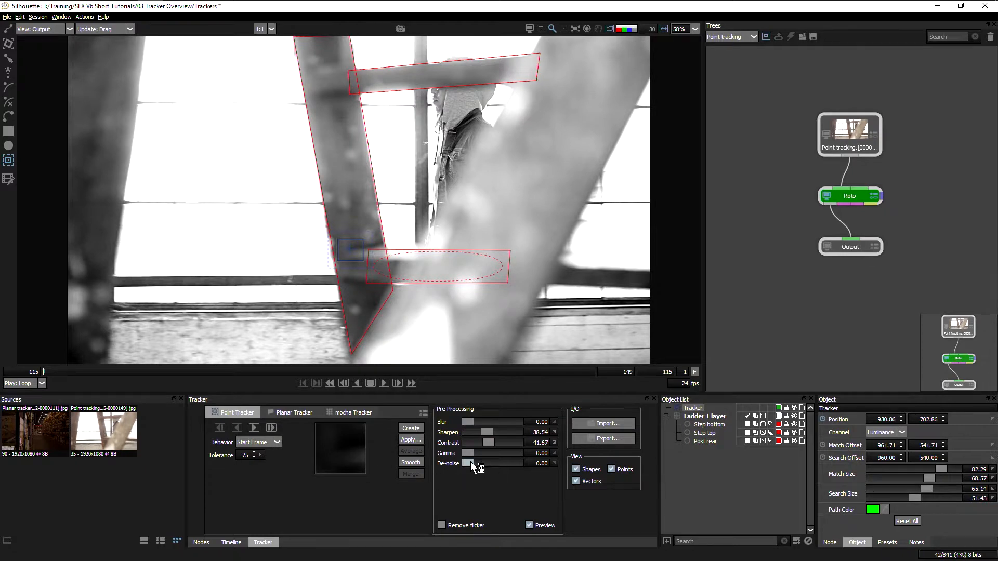
left_click_drag(465, 451, 469, 452)
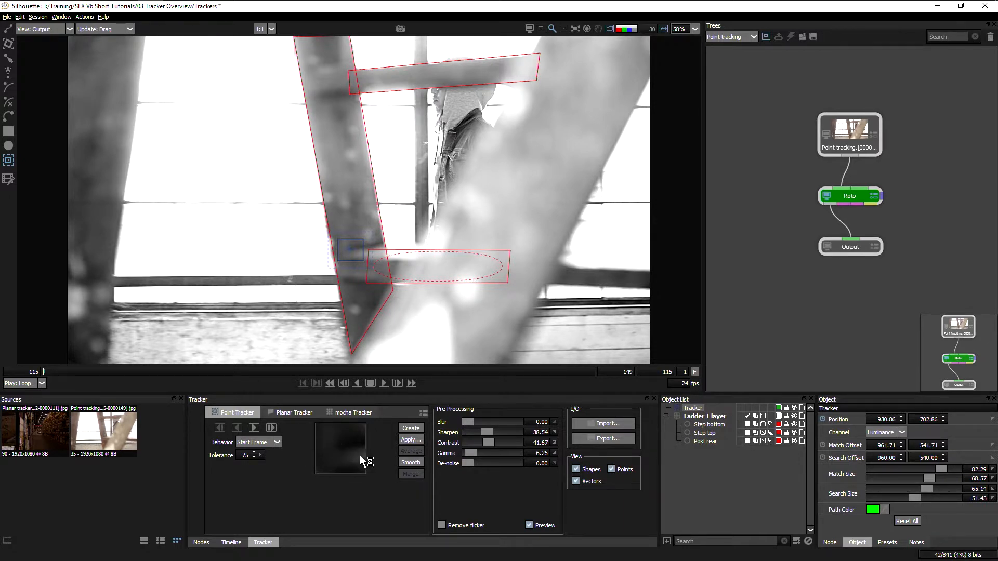
- Place the tracker on the bright spot at the post's base, raise Contrast to 48.96 and turn off the pre-processing preview
left_click_drag(350, 250, 355, 311)
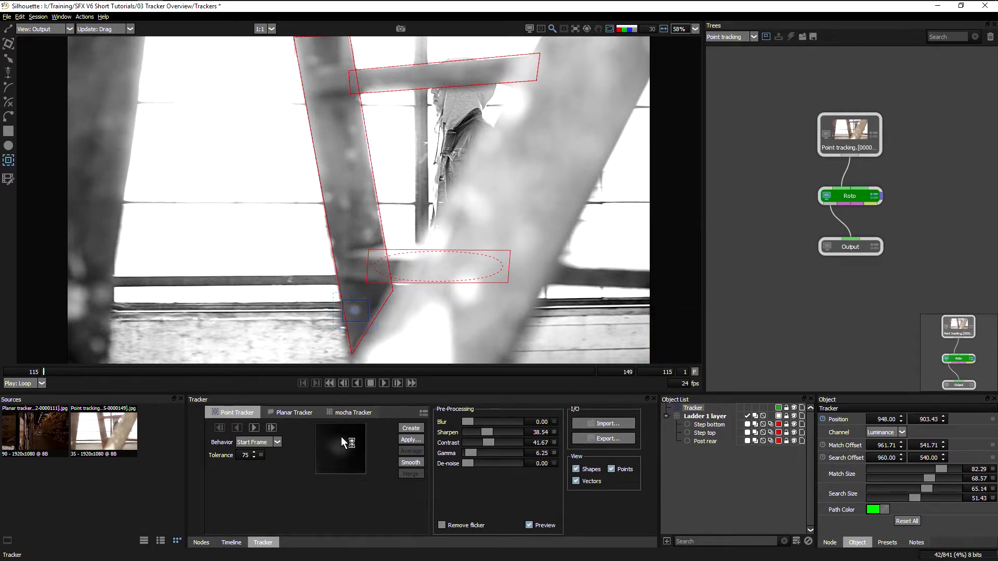
left_click_drag(487, 443, 492, 444)
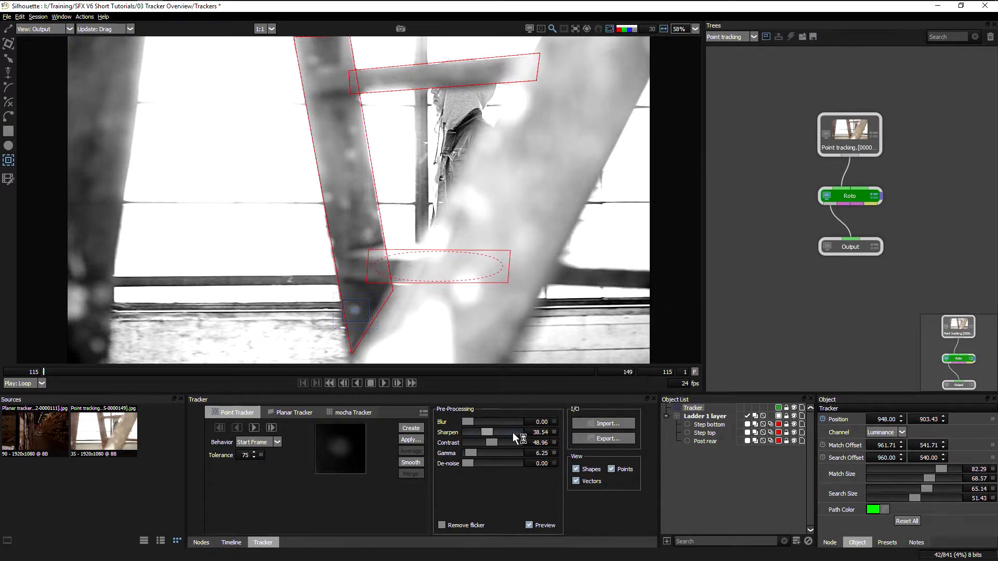
left_click(529, 525)
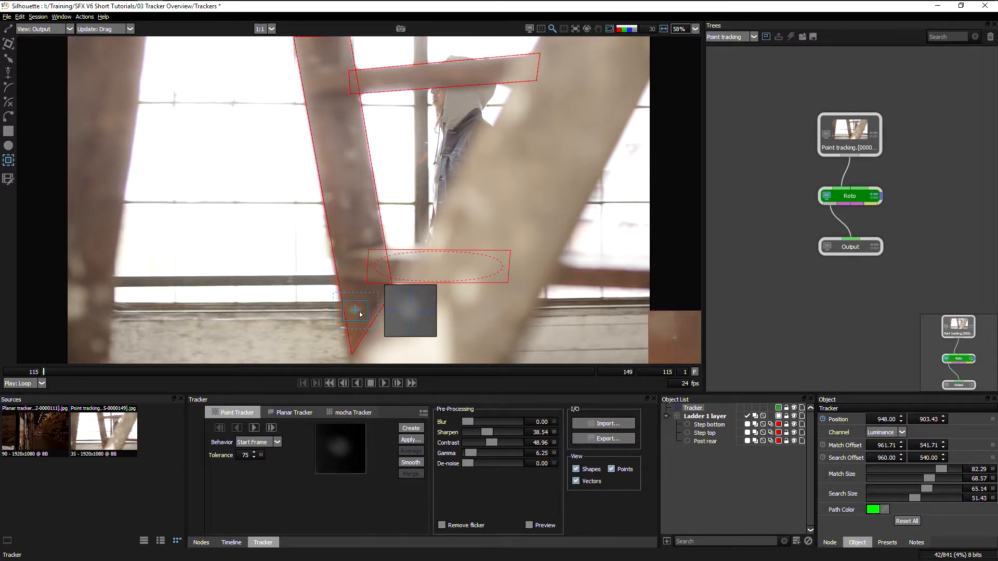
- Track the point forward from frame 115 to the end of the clip
left_click(257, 427)
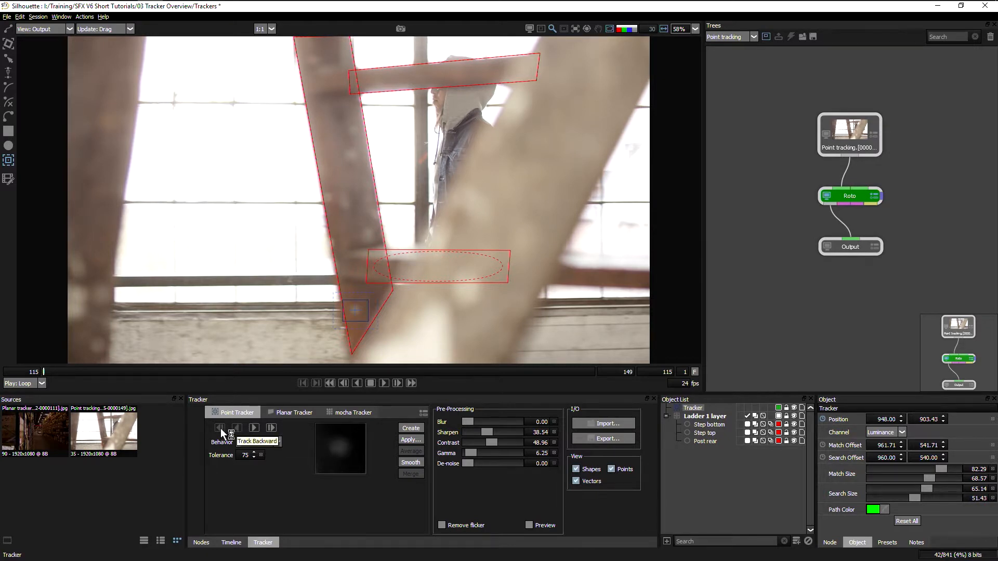
left_click(254, 429)
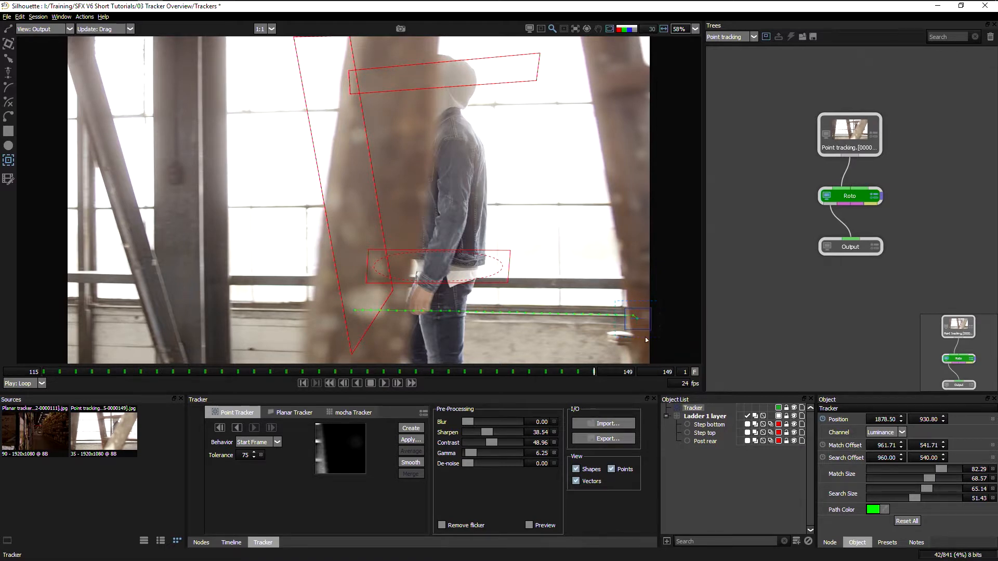
- Correct the tracker's position on frame 149 to about X 1894, Y 921, checking it against the neighbouring frame
left_click_drag(635, 319, 645, 319)
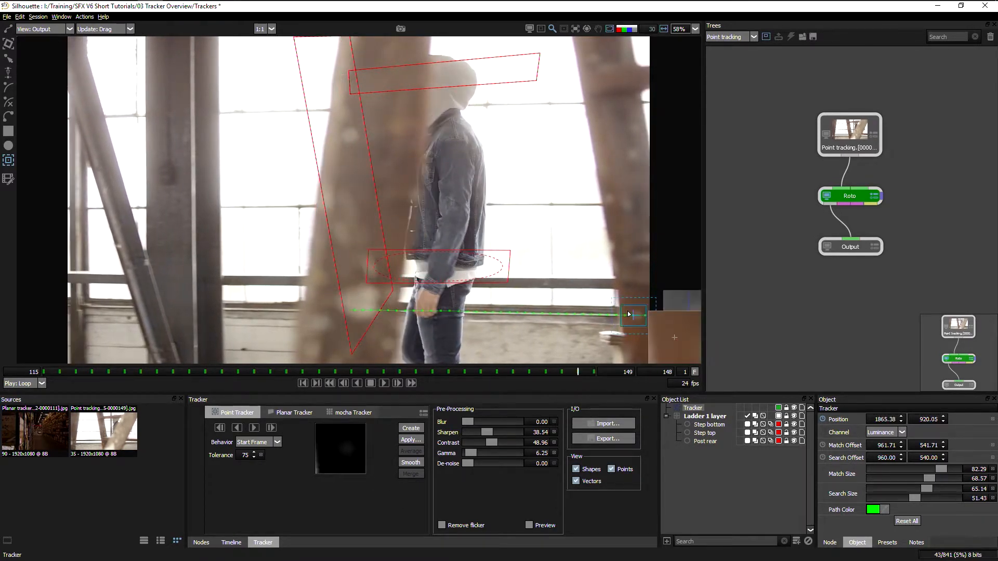
mouse_move(646, 318)
left_mouse_down()
mouse_move(661, 318)
mouse_move(646, 319)
left_mouse_up()
key("z")
key("x")
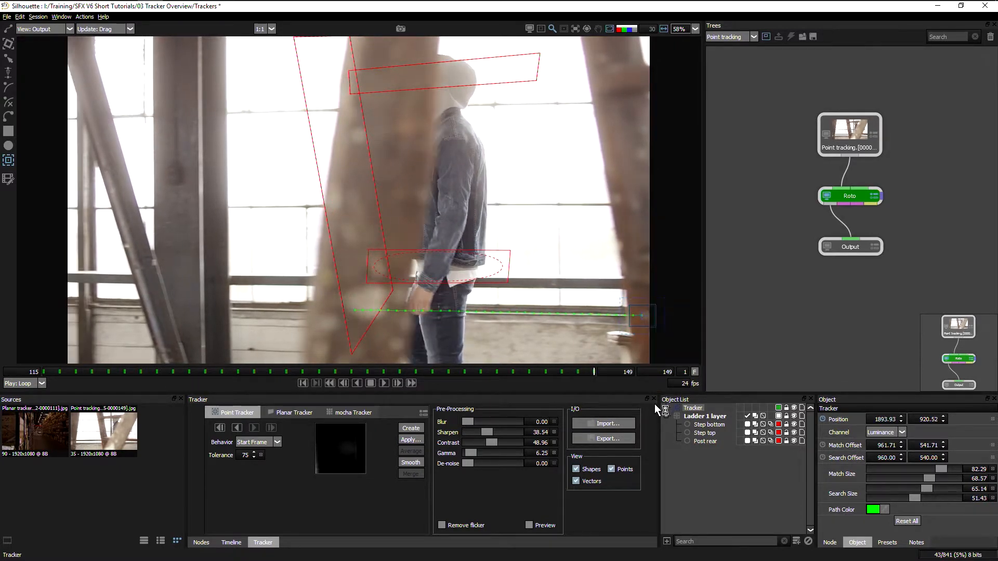
key("z")
key("x")
key("z")
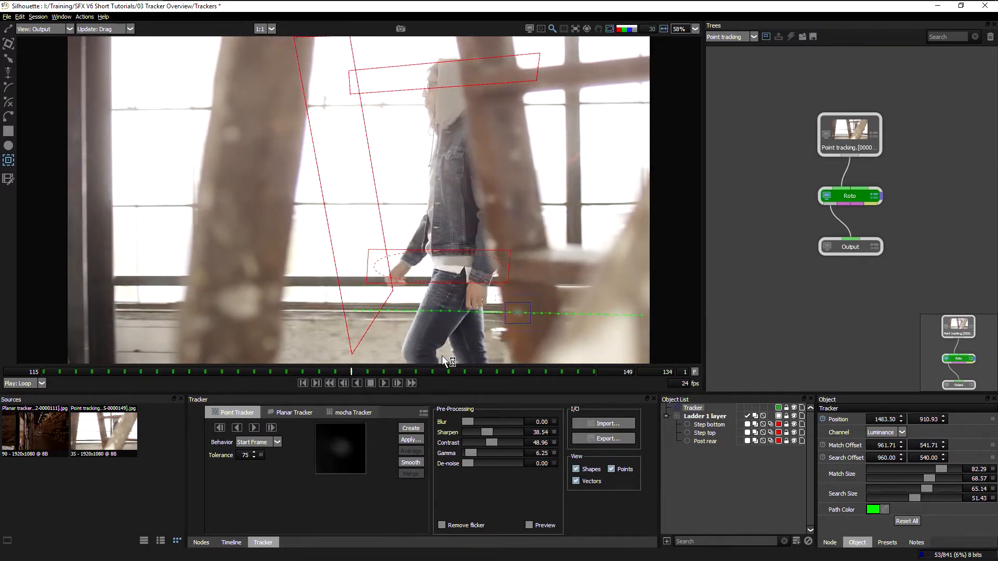
- Return to frame 115 and apply the tracking data to Ladder 1 layer
left_click_drag(360, 372, 2, 399)
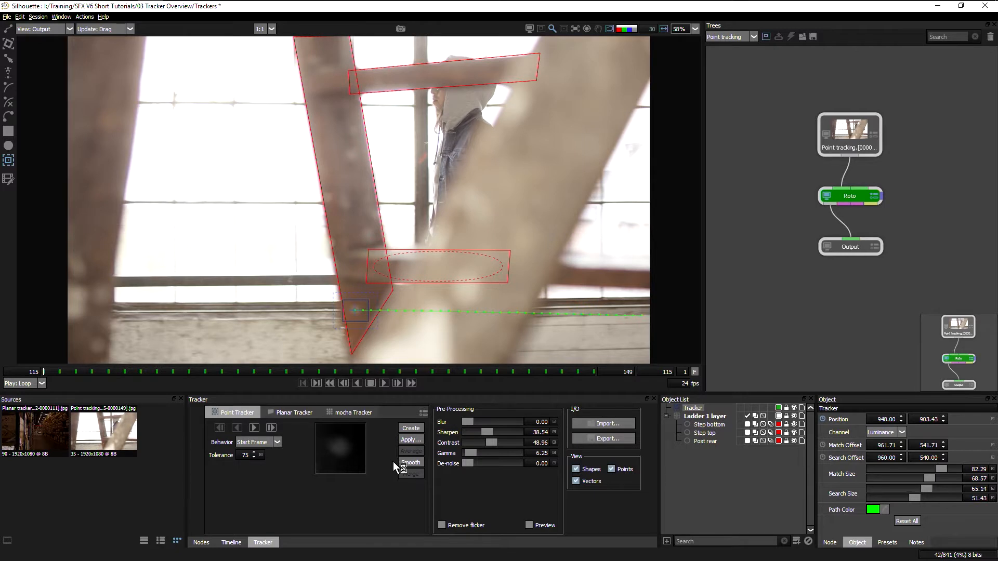
left_click(408, 440)
- Play and scrub the shot to examine how the ladder shapes follow the applied track
left_click(10, 44)
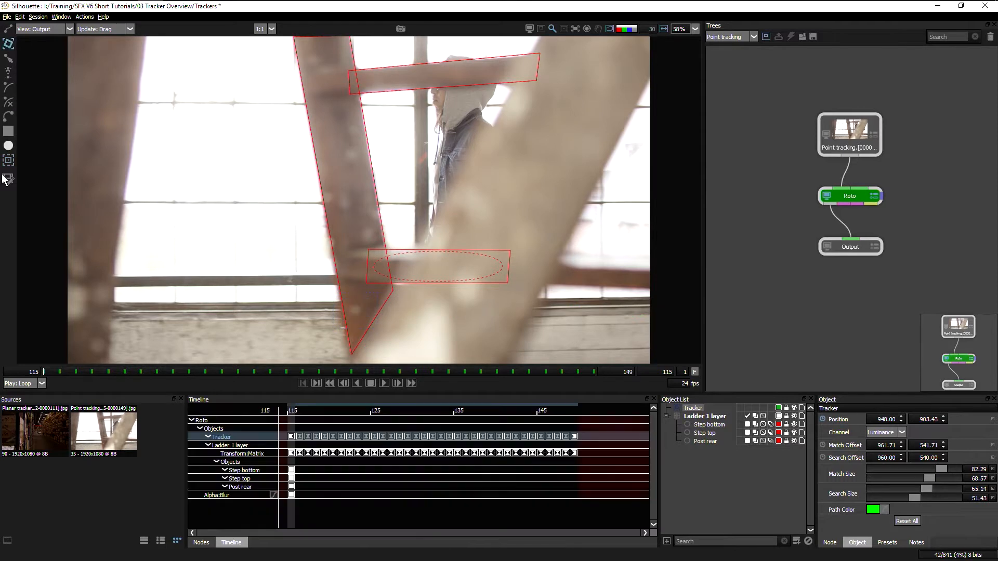
left_click(383, 383)
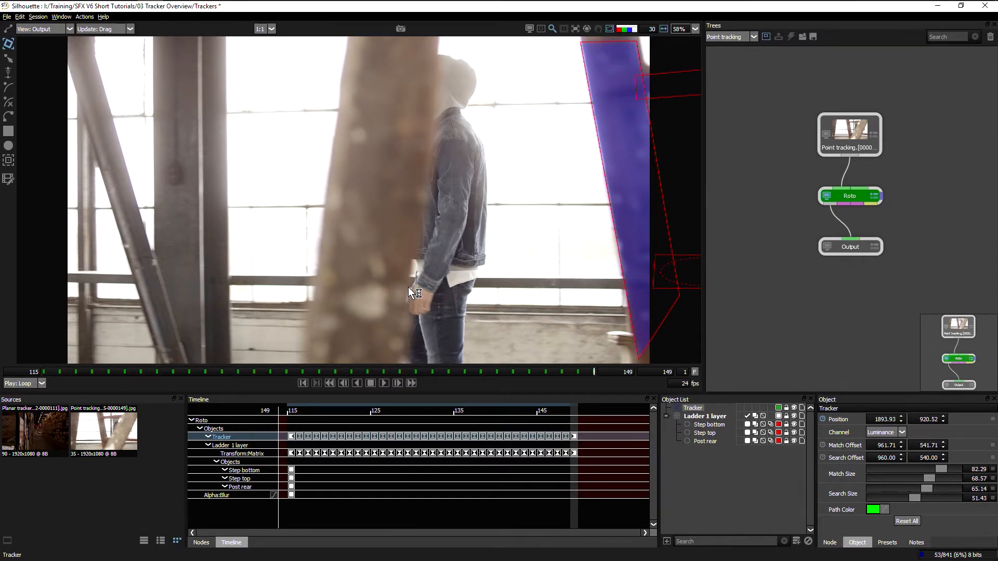
left_click_drag(581, 371, 464, 371)
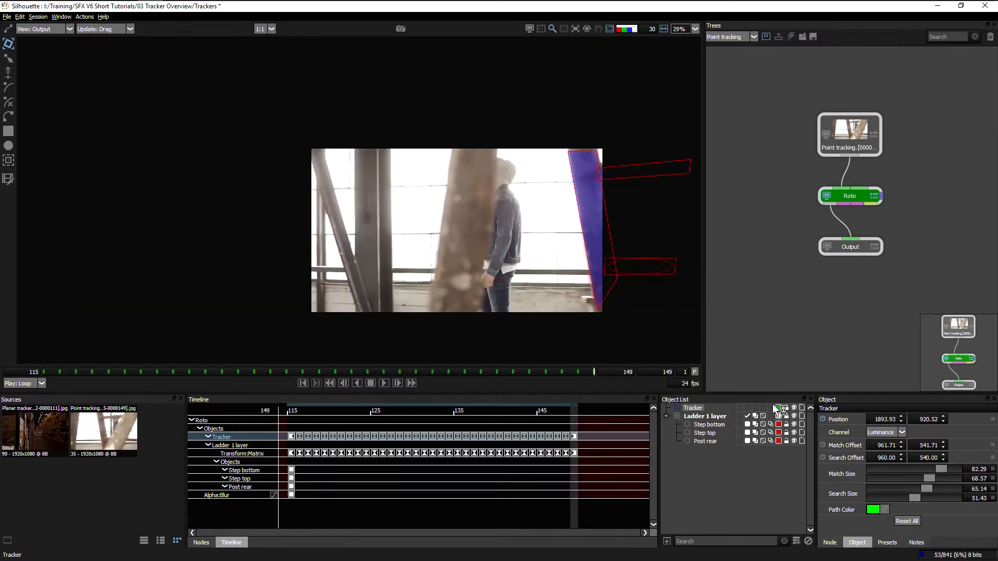
- On frame 149, select the Step bottom, Step top and Post rear shapes and pull their far upper corner slightly outward
left_click(715, 427)
left_click(710, 441, "shift")
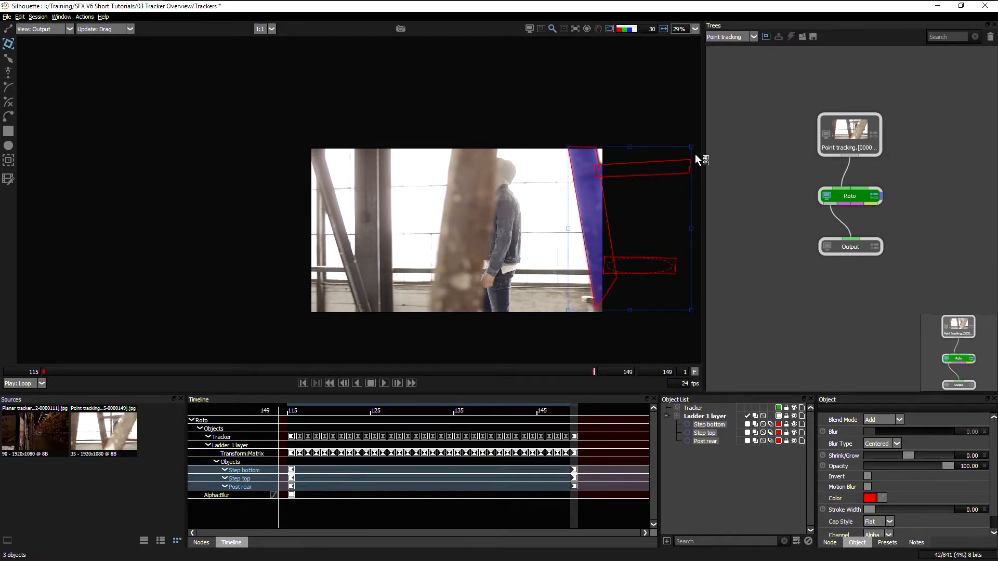
left_click_drag(691, 147, 697, 141)
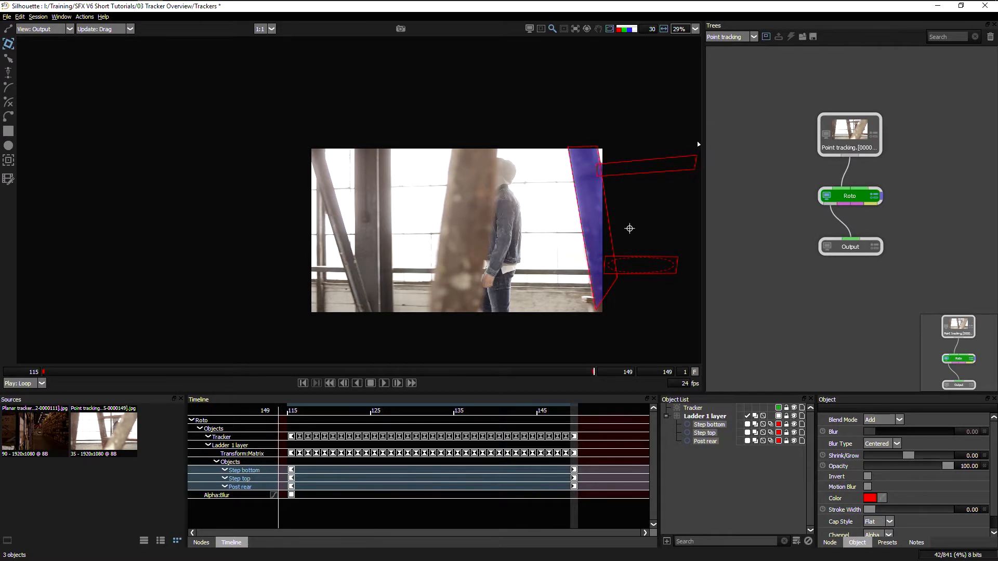
left_click_drag(698, 144, 698, 146)
- Select the Ladder 1 layer and scrub back to frame 115 to examine how the ladder shapes fit
left_click(692, 416)
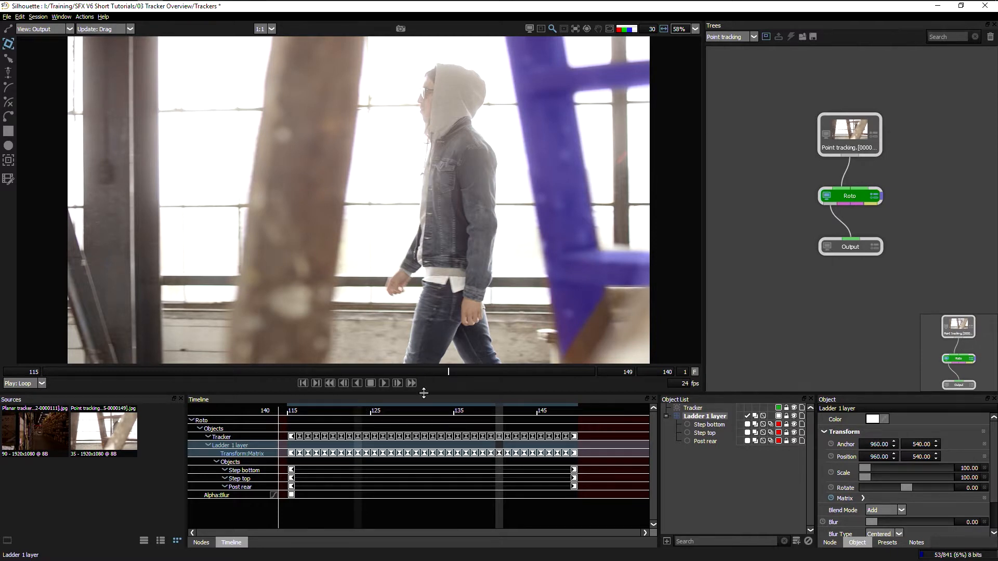
left_click_drag(366, 410, 239, 419)
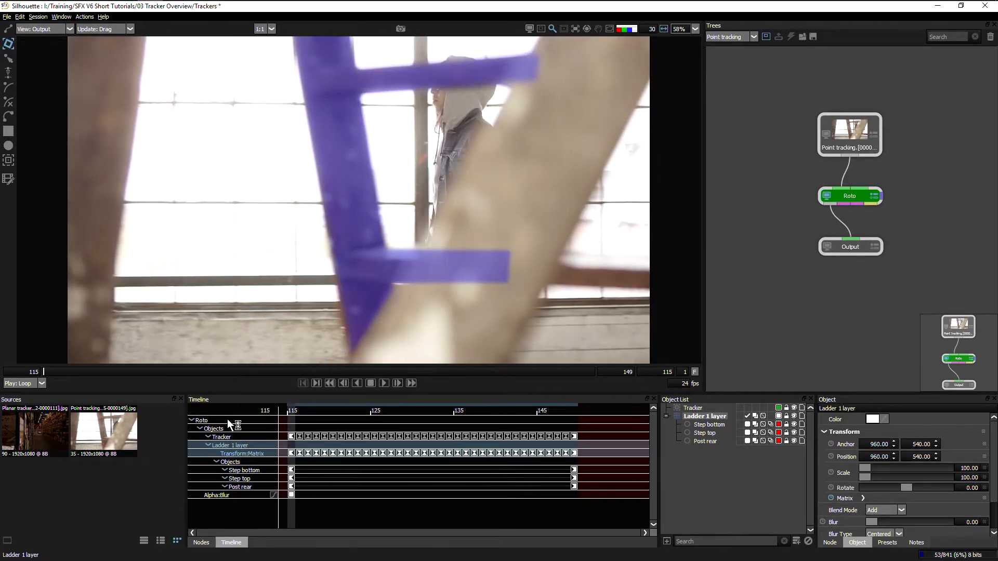
key("k")
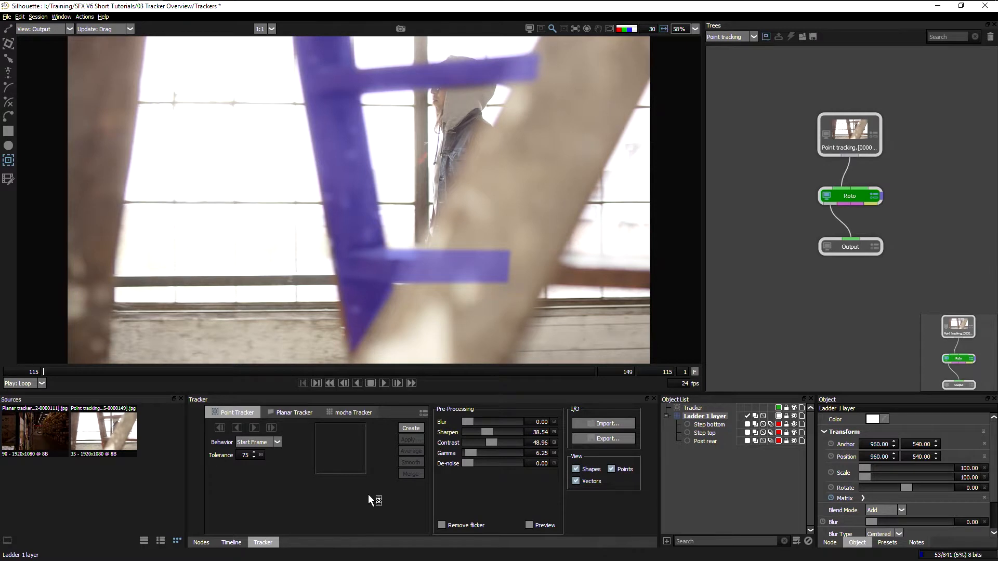
- Switch to the Planar tracking session, select its Roto node and scrub the warehouse shot back to frame 22
left_click(753, 35)
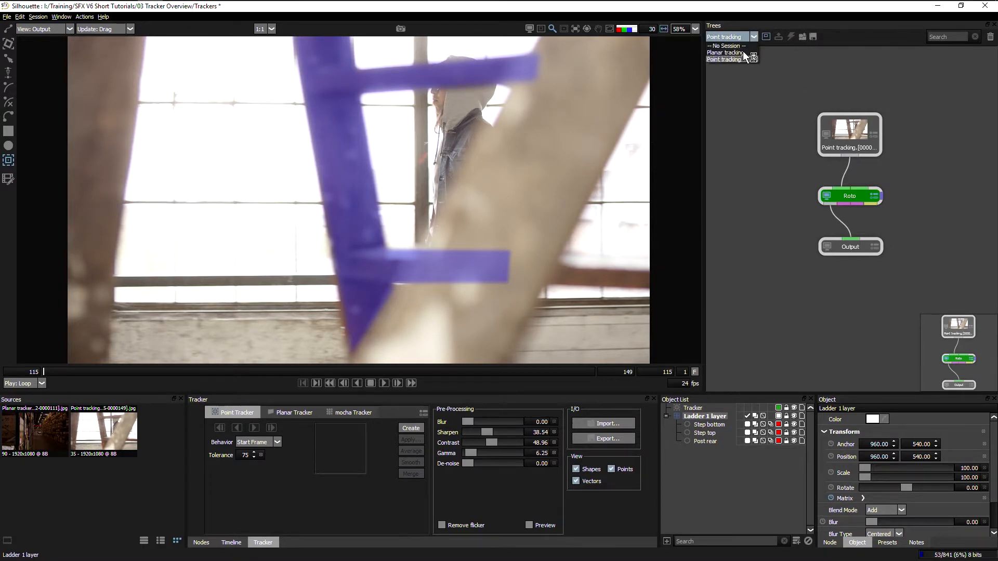
left_click(743, 51)
left_click(844, 192)
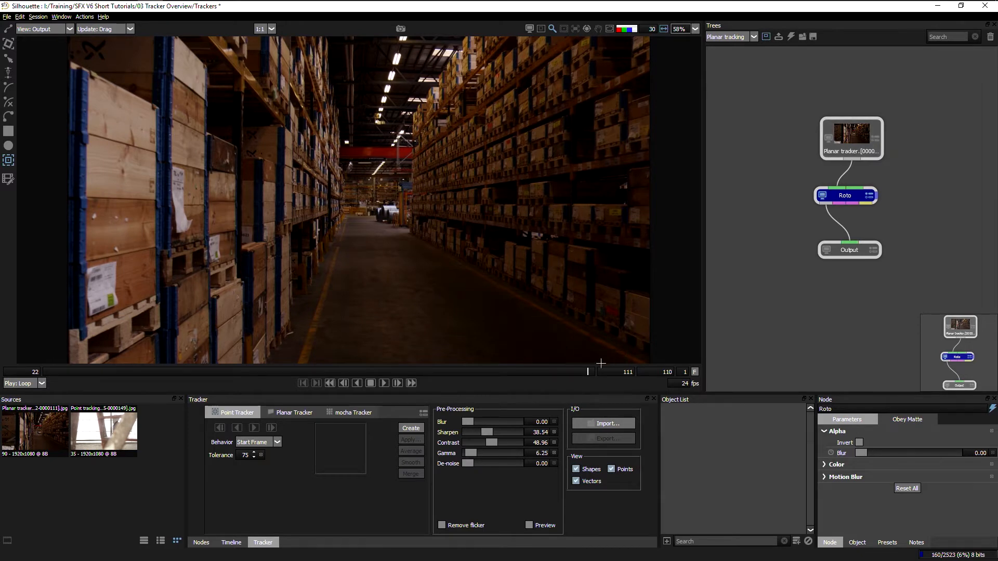
left_click_drag(597, 372, 24, 382)
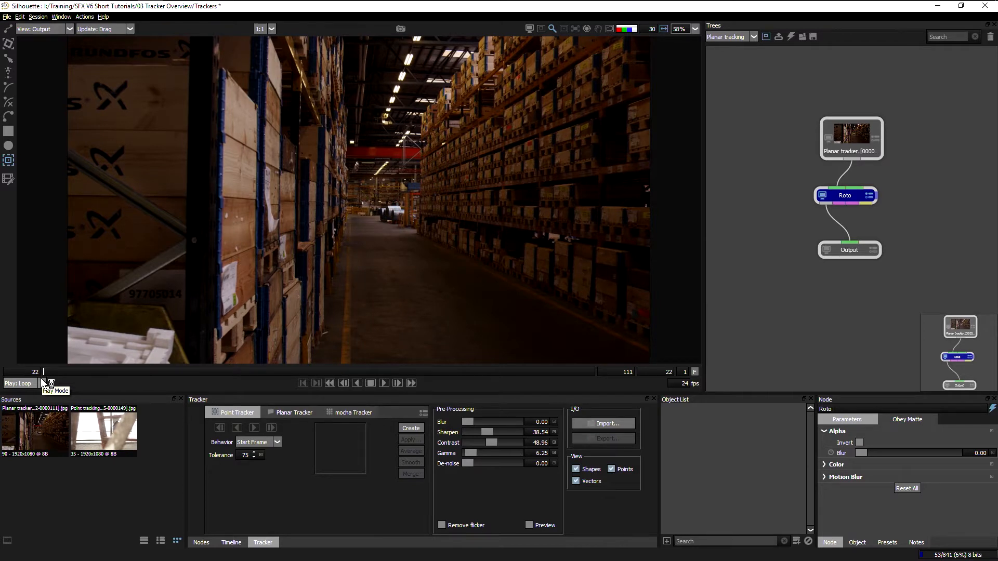
- Create a new roto layer and name it Boxes
left_click(797, 541)
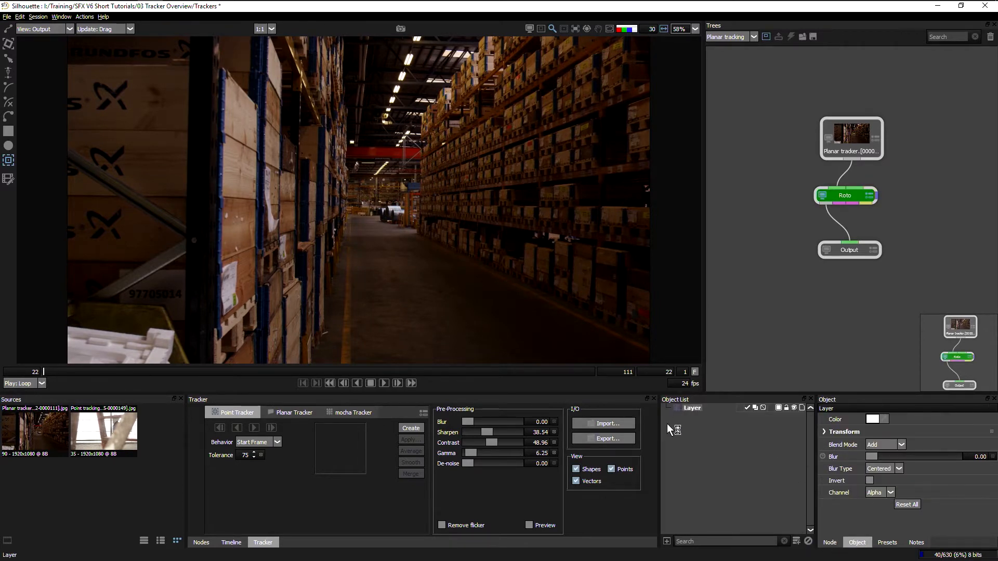
left_click(693, 408)
type("Boxes")
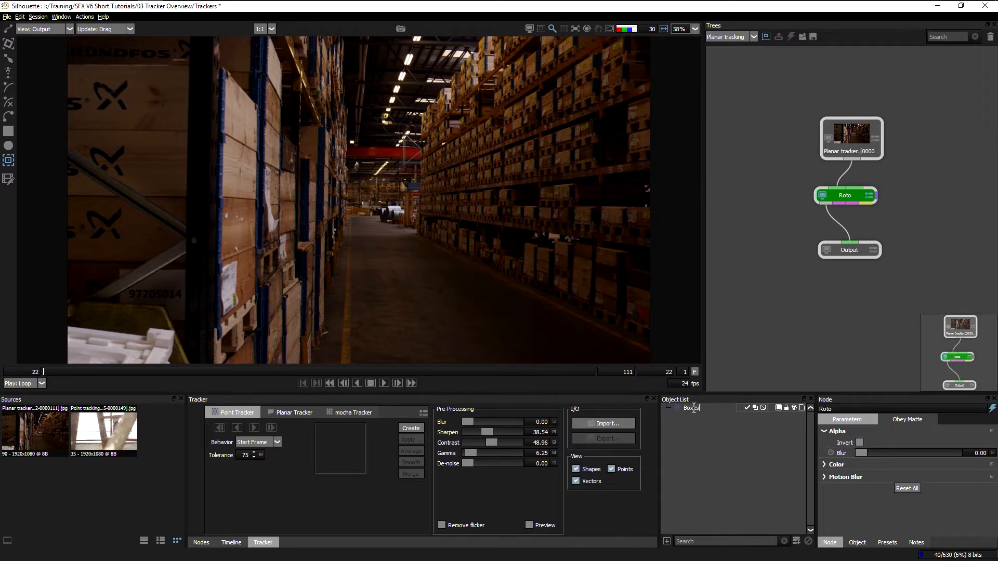
key("Return")
- Draw a square roto shape over the stacked boxes on the right-hand shelving, aligning its corners with the shelf perspective
left_click(8, 131)
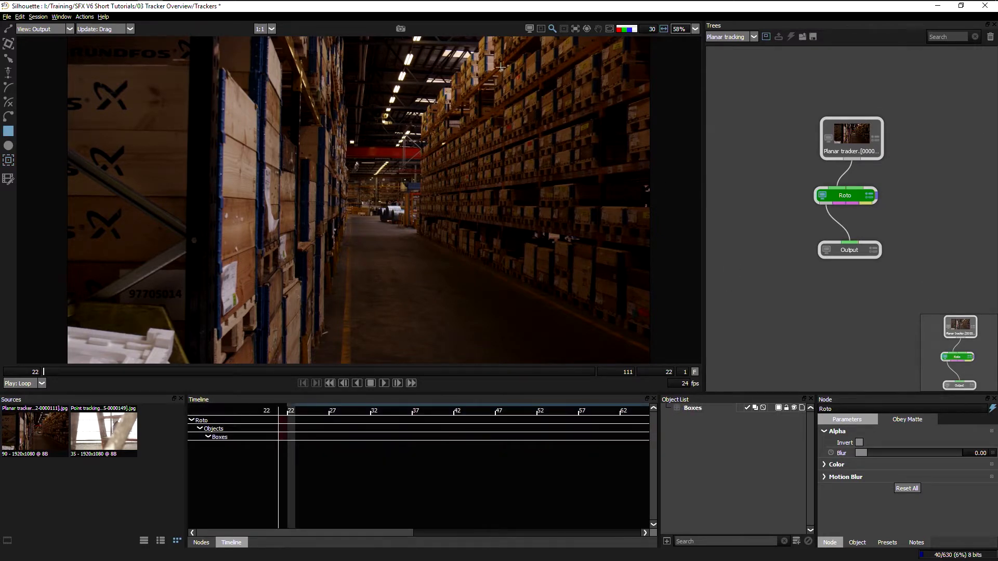
left_click_drag(516, 130, 537, 177)
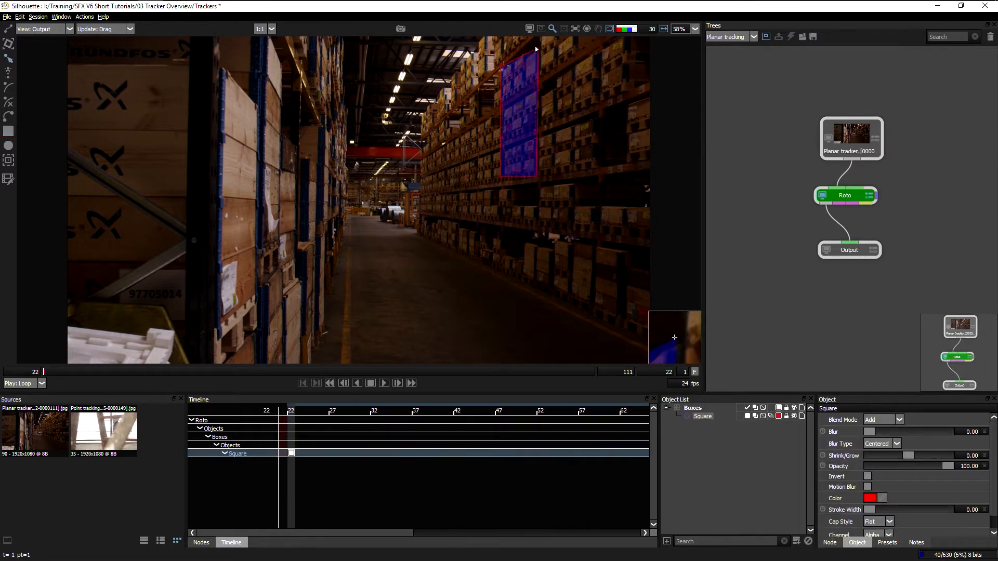
left_click(529, 188)
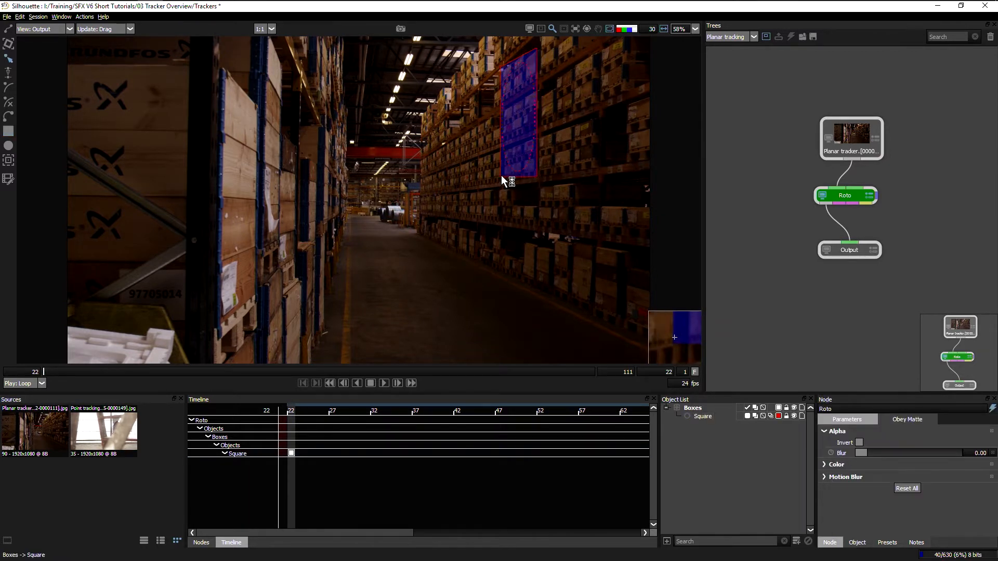
left_click(501, 176)
left_click_drag(501, 176, 503, 180)
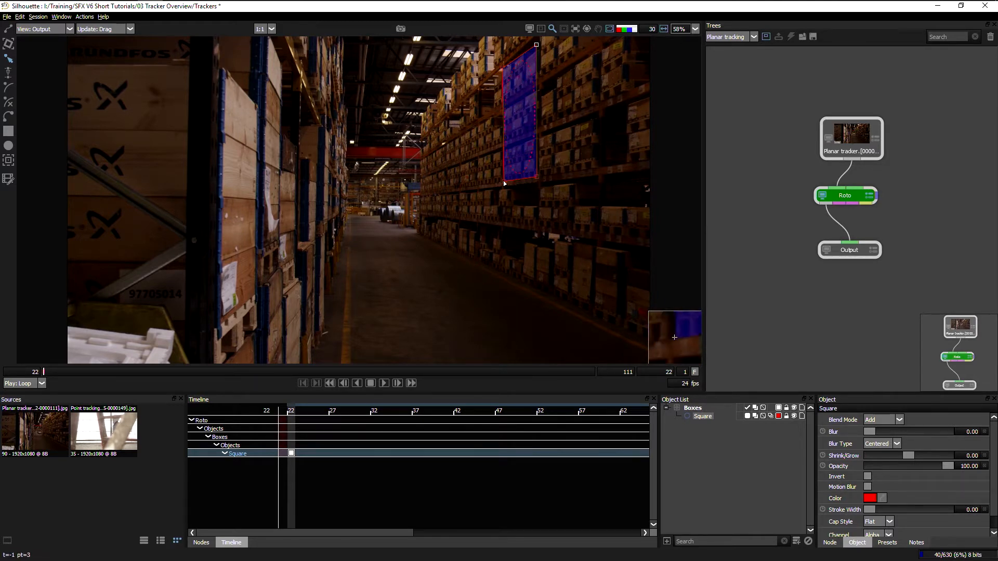
- Reshape the square by its corner points so it reaches down to the floor and covers a wider section of shelving
left_click_drag(503, 181, 500, 273)
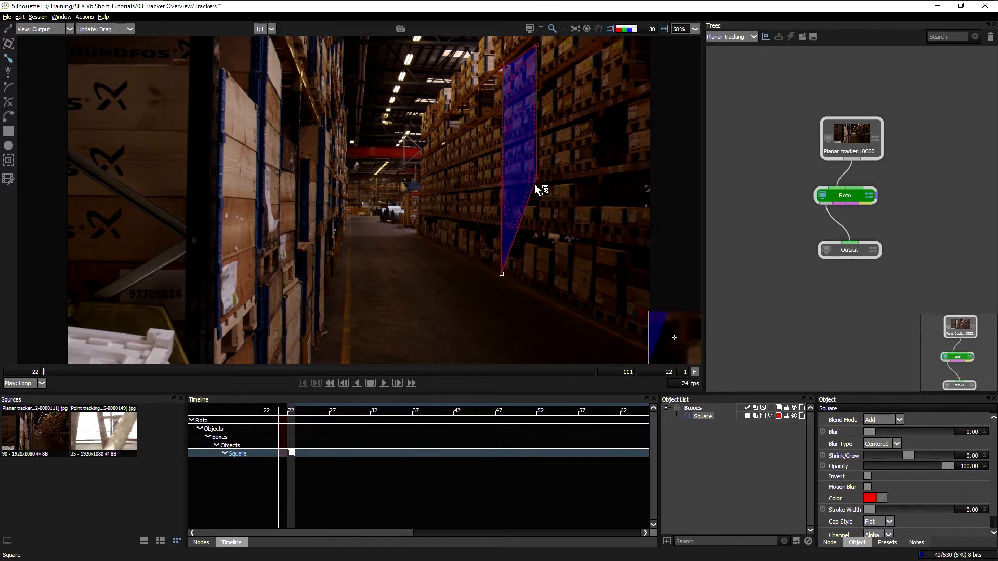
left_click_drag(534, 184, 536, 290)
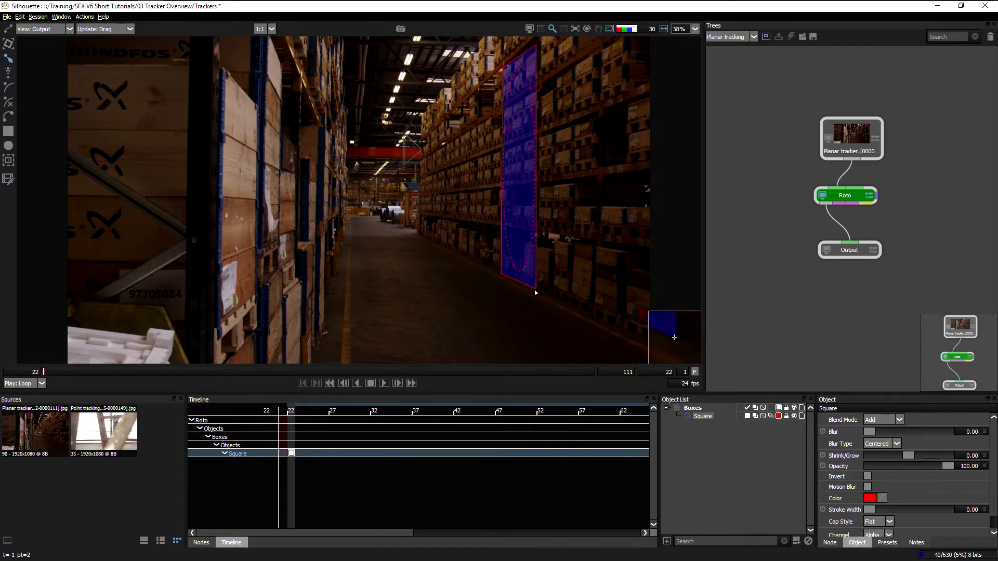
left_click_drag(536, 45, 555, 39)
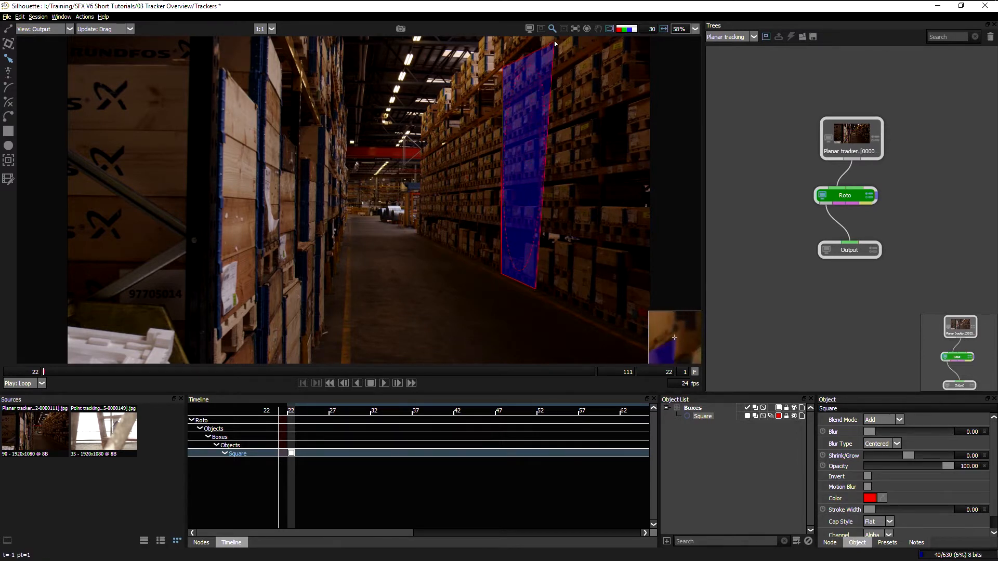
left_click_drag(536, 289, 484, 265)
left_click_drag(503, 68, 480, 85)
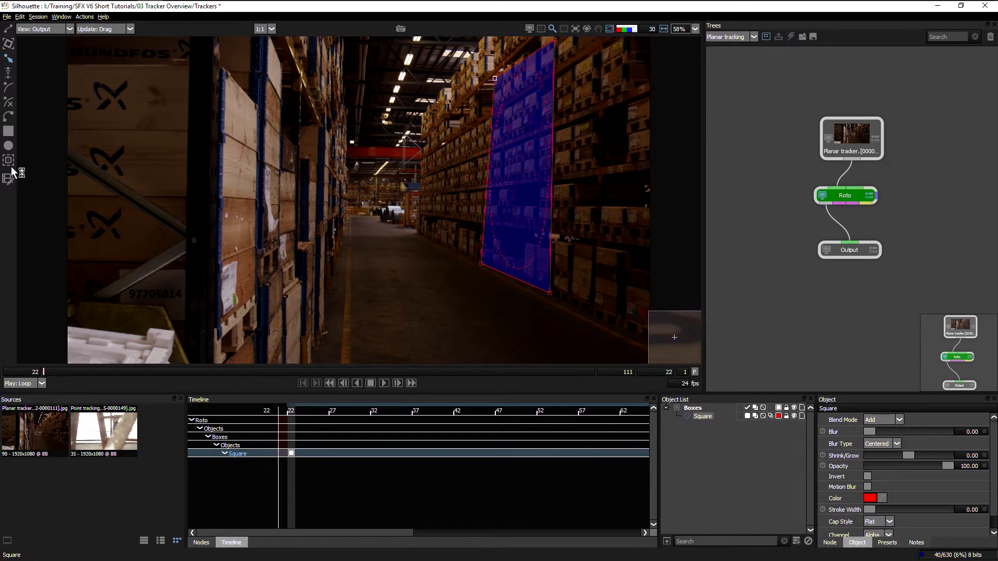
- Open the Planar Tracker for the square and reset the Sharpen, Contrast and Gamma pre-processing to 0
left_click(8, 162)
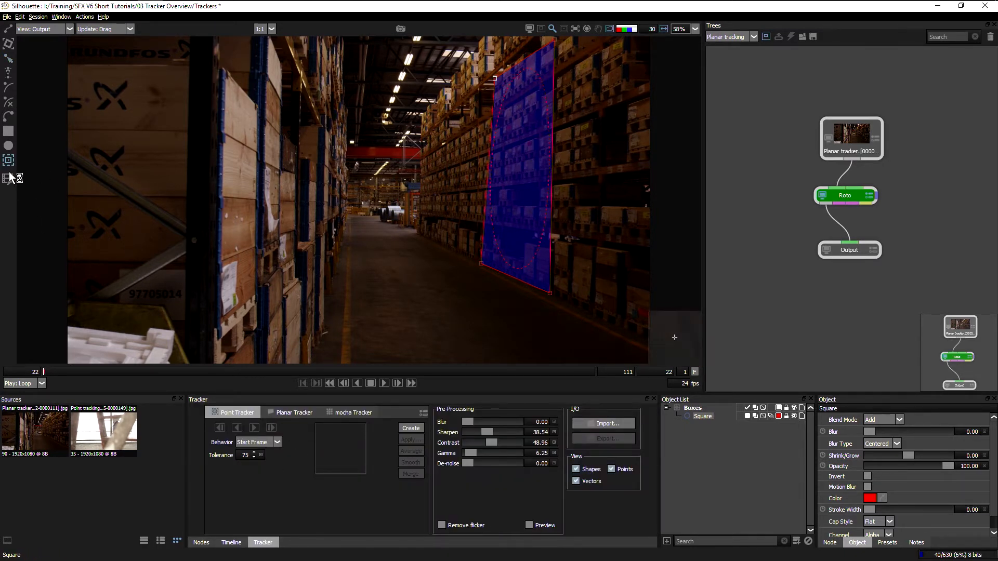
left_click(289, 412)
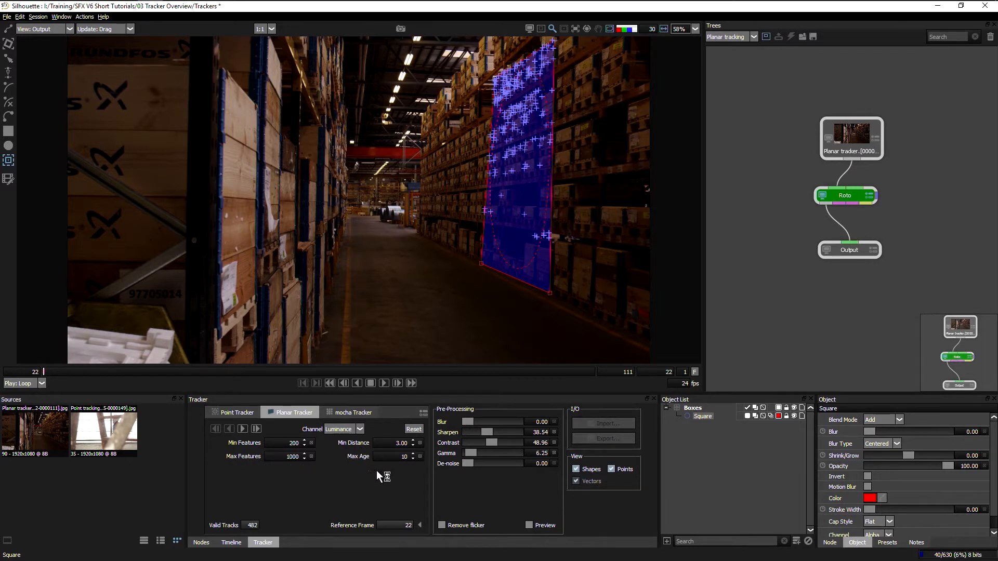
left_click(555, 432)
left_click(554, 442)
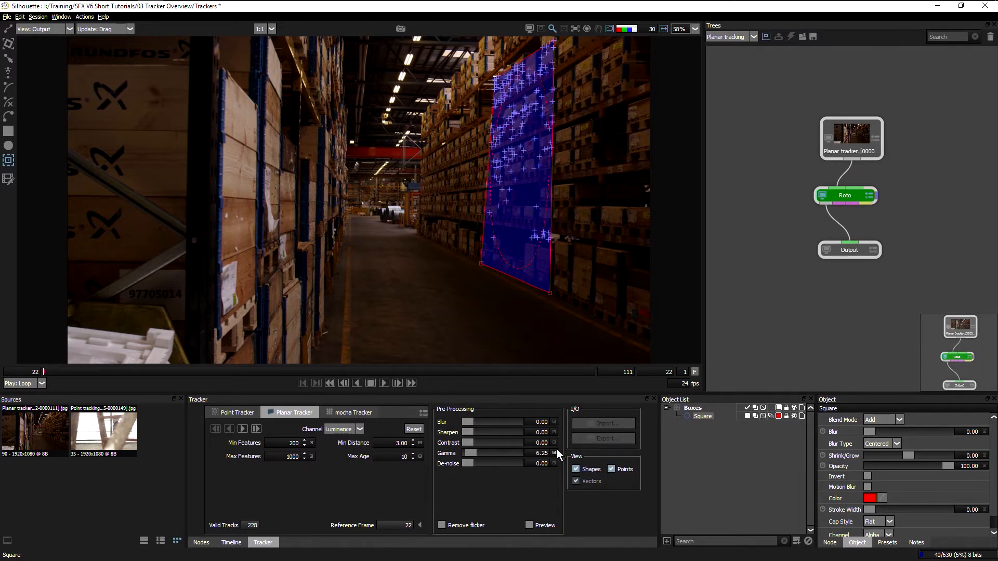
left_click(555, 452)
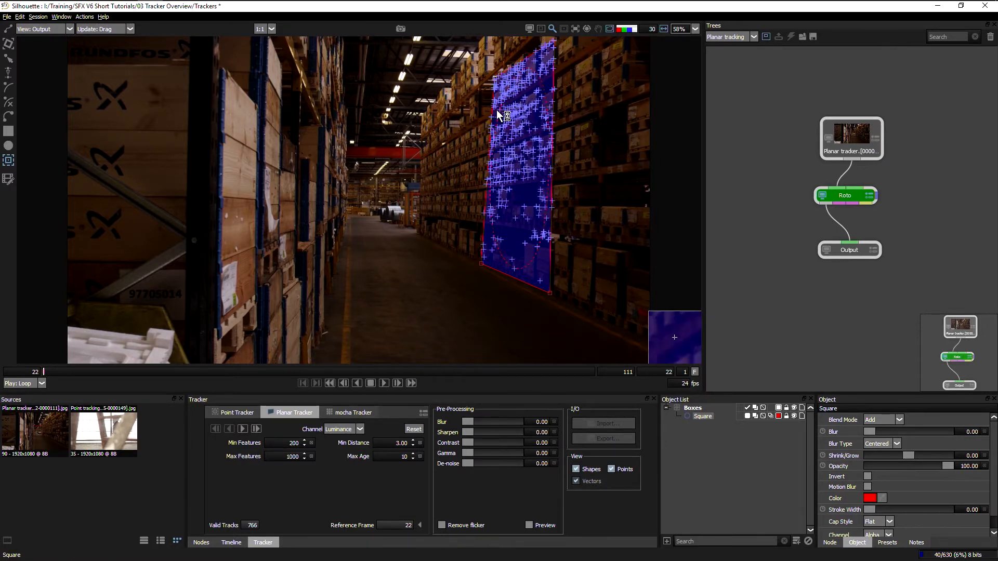
- Set the planar tracker's Min Distance to 19 and track the shape forward from frame 22 to frame 111
left_click(414, 441)
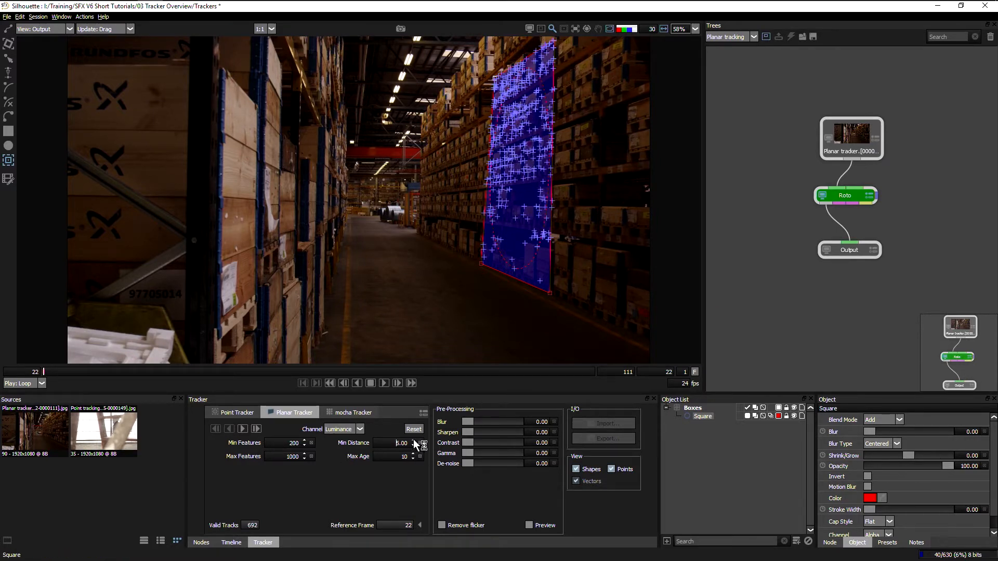
left_click(413, 441)
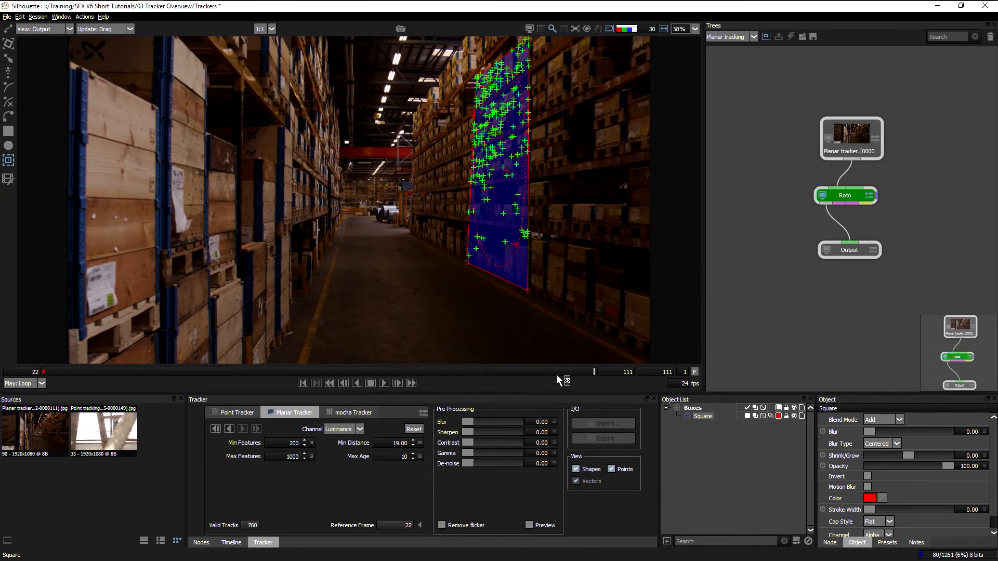
- Scrub and play the shot, with the track points and with the transform view, to examine how the square follows the shelving
left_click_drag(591, 372, 279, 394)
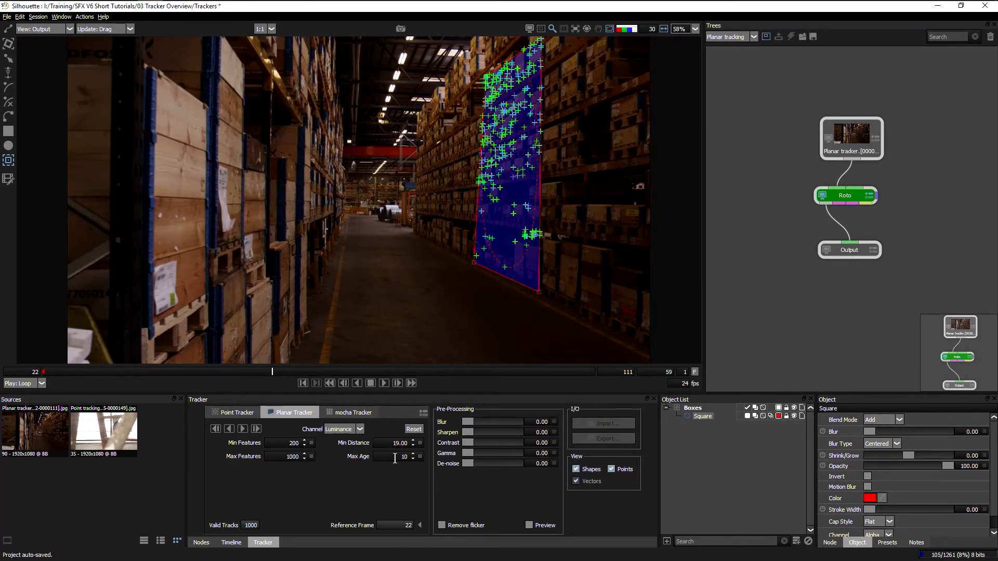
left_click_drag(272, 369, 501, 382)
left_click(13, 43)
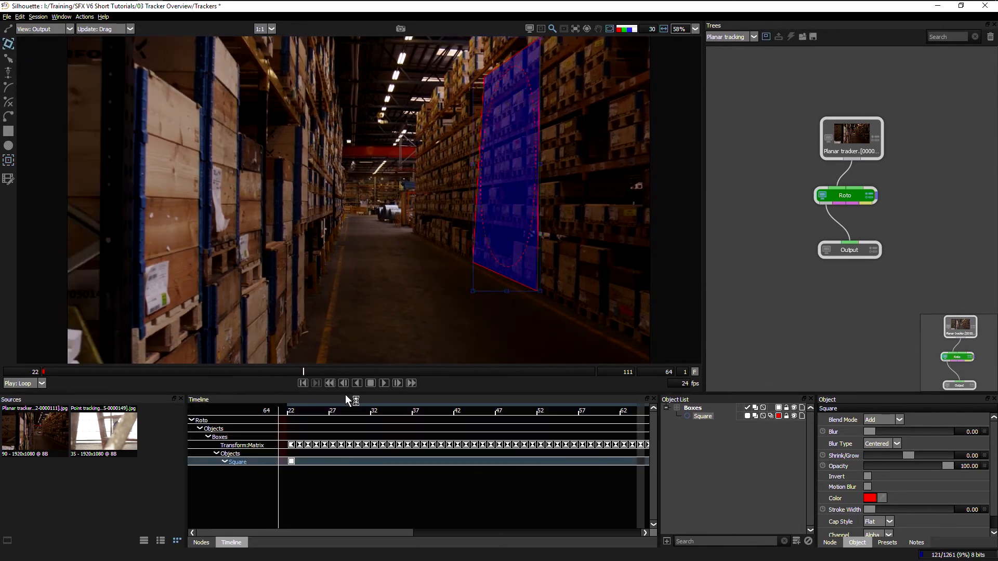
left_click(385, 386)
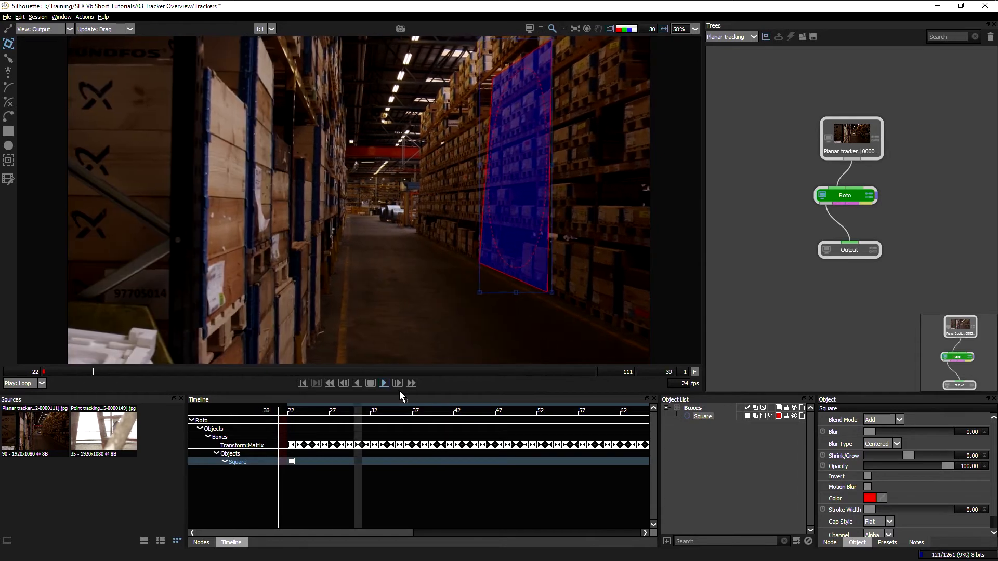
left_click(373, 384)
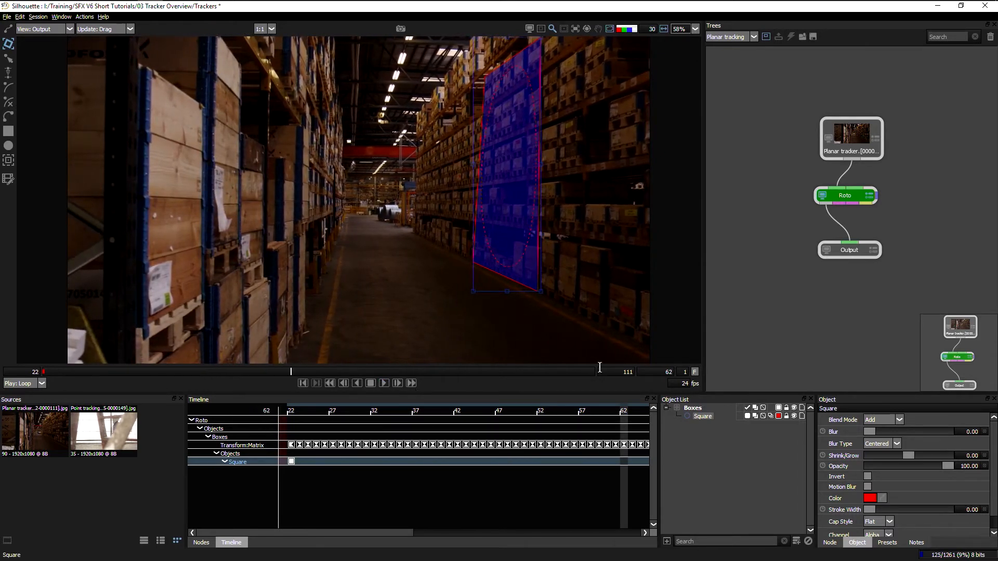
- Hide the tracked Square shape and draw a small square over a single box on the right-hand shelving at frame 62
left_click(795, 416)
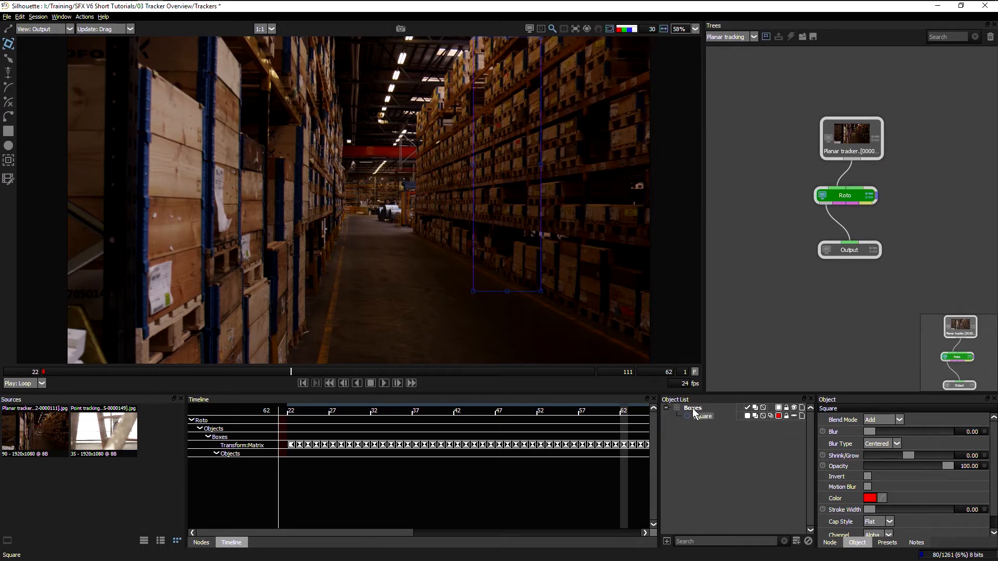
left_click(8, 131)
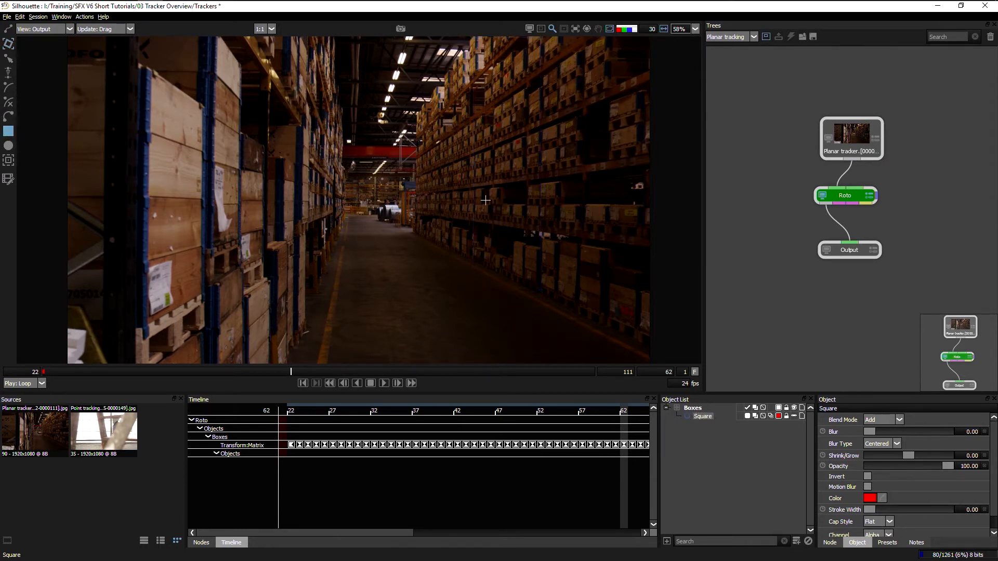
mouse_move(510, 141)
left_mouse_down()
mouse_move(523, 151)
mouse_move(524, 136)
mouse_move(511, 140)
mouse_move(513, 151)
mouse_move(522, 149)
left_mouse_up()
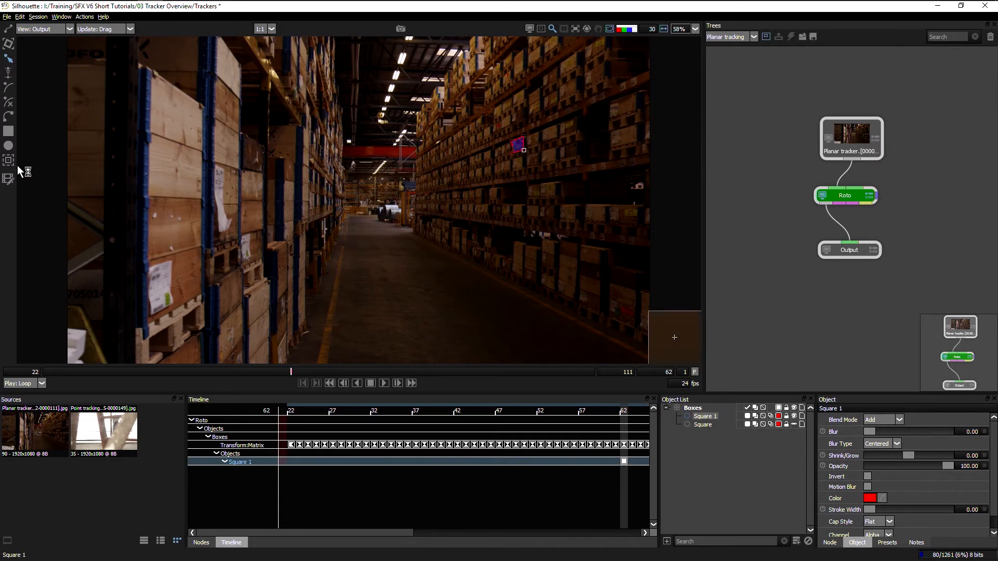
- Draw three more small square shapes in the Boxes layer, each fitted around boxes on different shelf rows at frame 62
left_click(9, 131)
left_click_drag(494, 164, 501, 172)
left_click(8, 131)
mouse_move(504, 99)
left_mouse_down()
mouse_move(512, 107)
mouse_move(504, 114)
mouse_move(503, 101)
mouse_move(510, 108)
left_mouse_up()
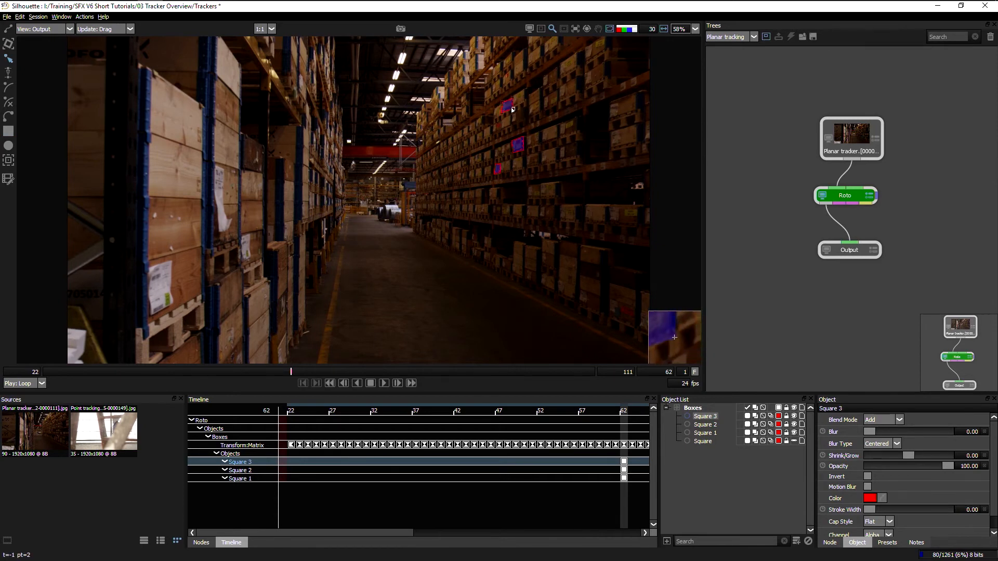
left_click(9, 131)
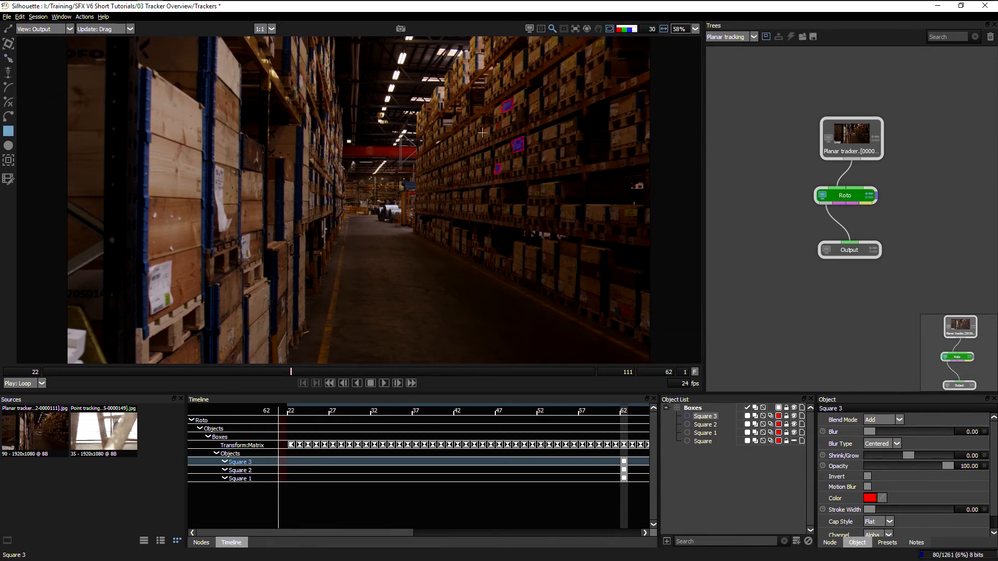
mouse_move(487, 139)
left_mouse_down()
mouse_move(489, 128)
mouse_move(477, 141)
left_mouse_up()
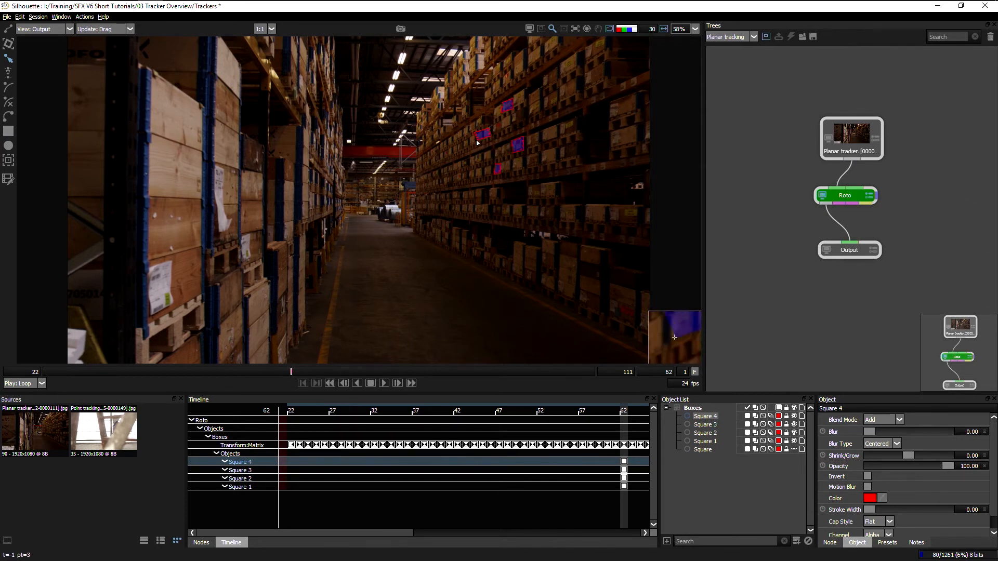
left_click(490, 140)
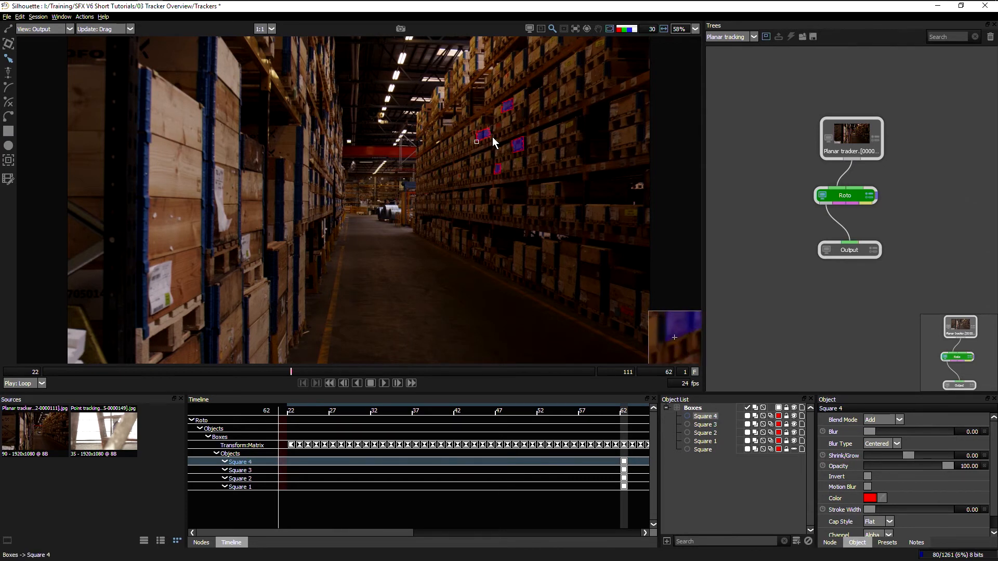
- Hide the shape outlines and play the shot enlarged to examine how the small box shapes stick to the shelving
left_click(610, 30)
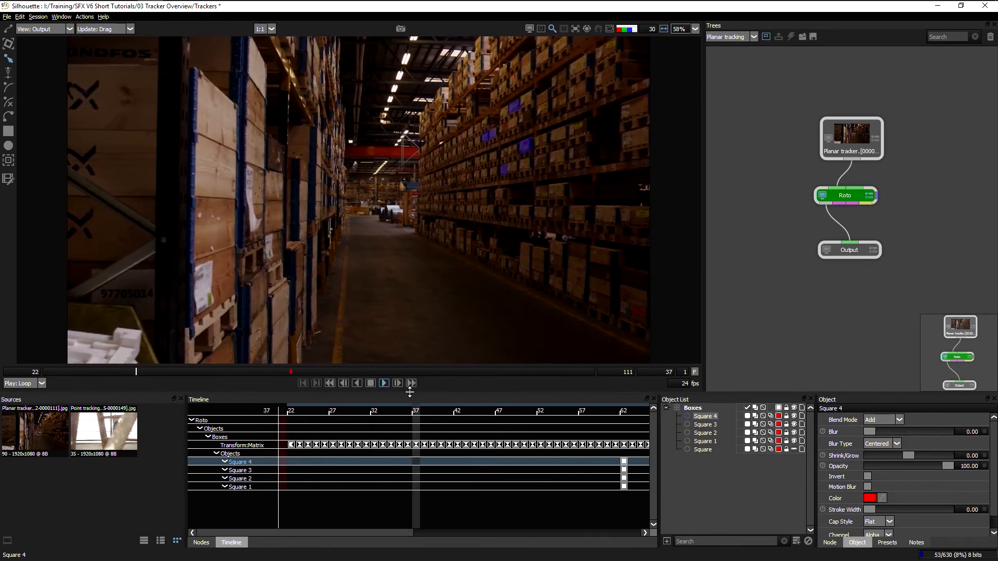
key("i")
key("i")
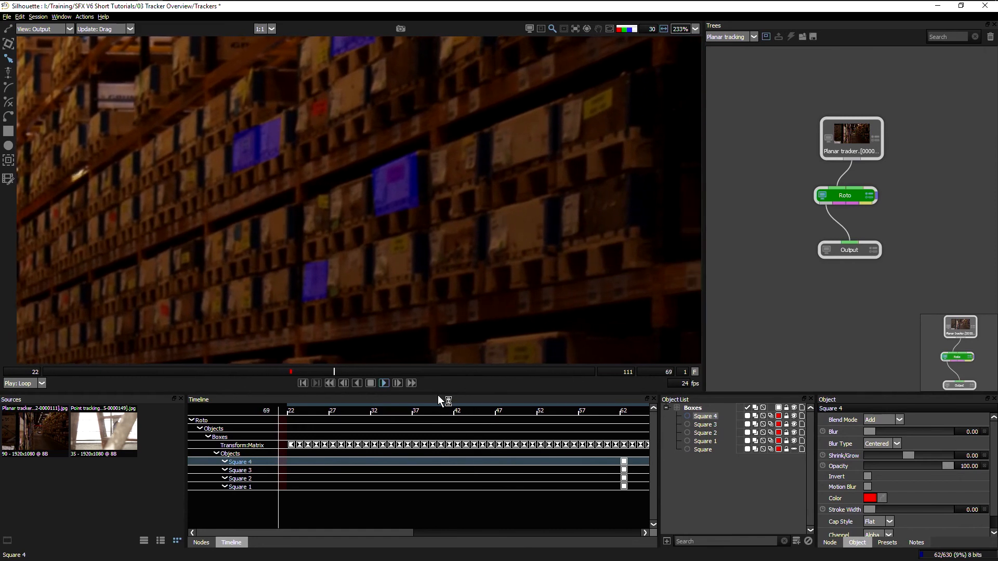
key("minus")
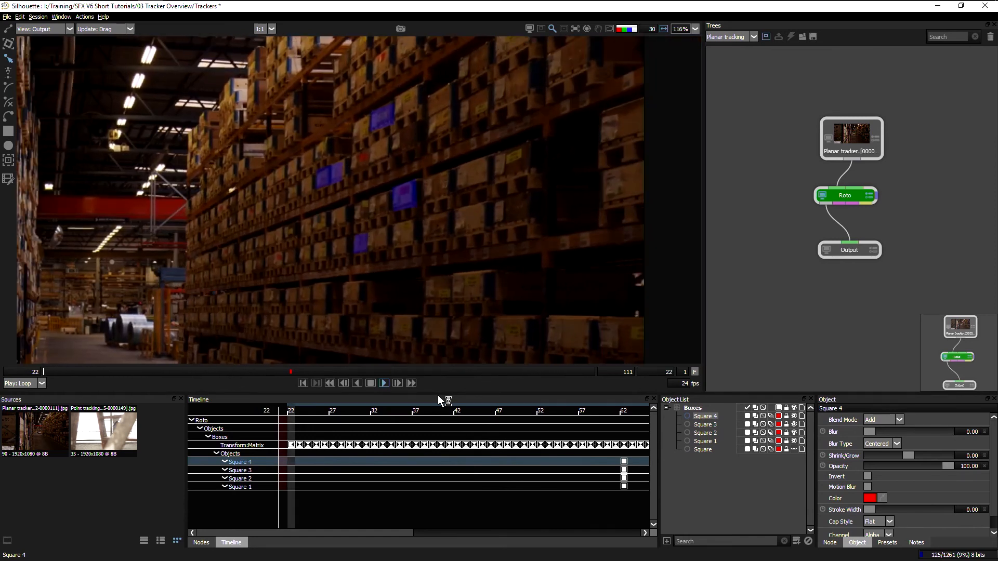